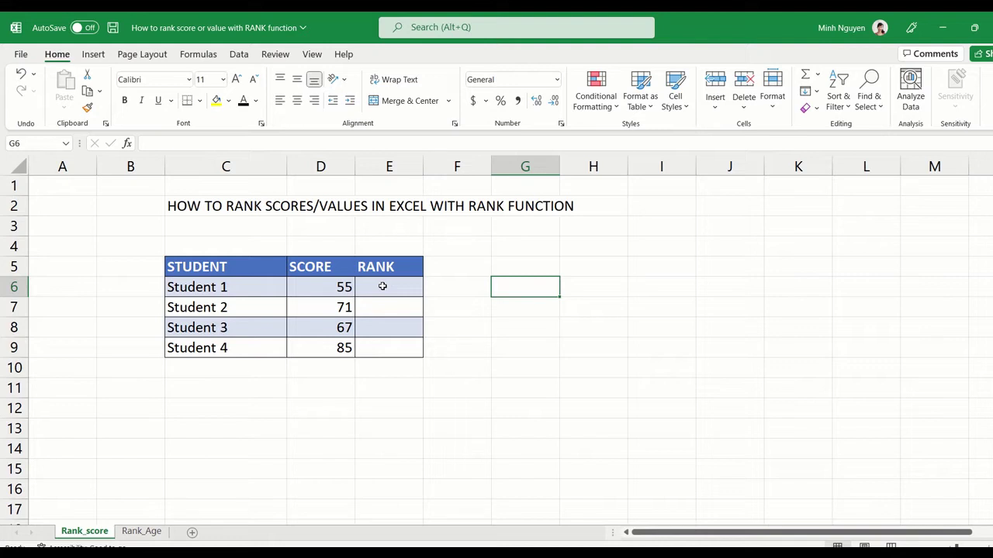
Begin a RANK formula in E6 using Student 1's score in D6 as the number to rank.
left_click(383, 286)
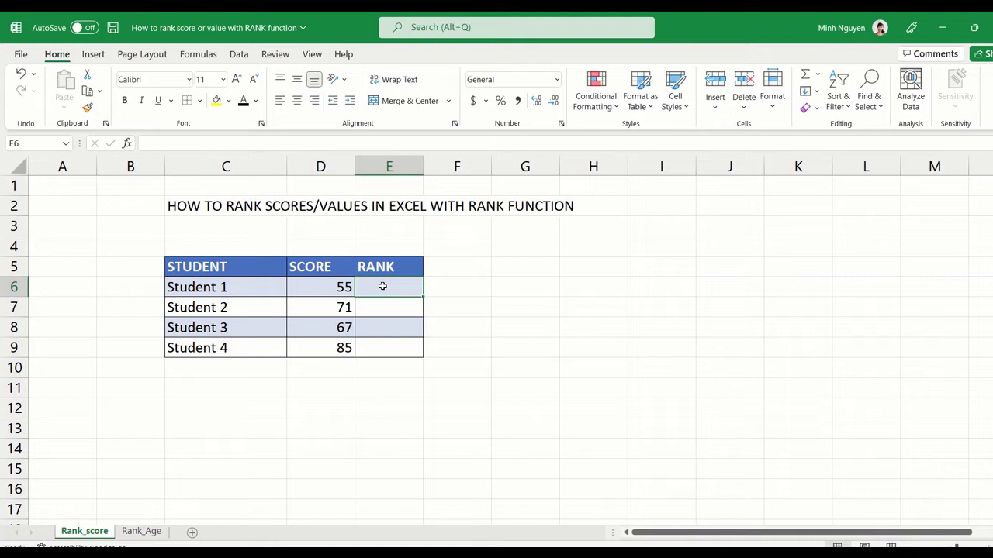
type("=")
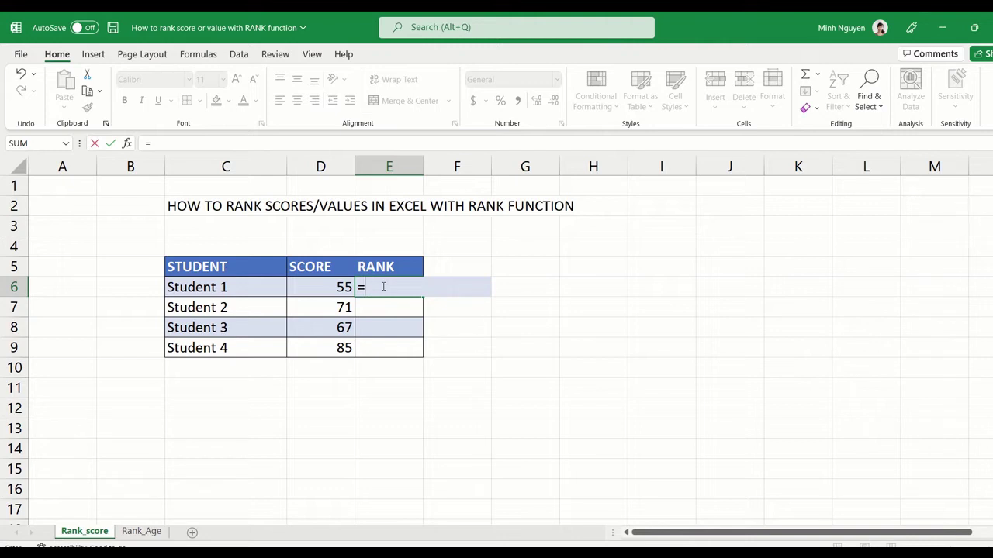
type("rank")
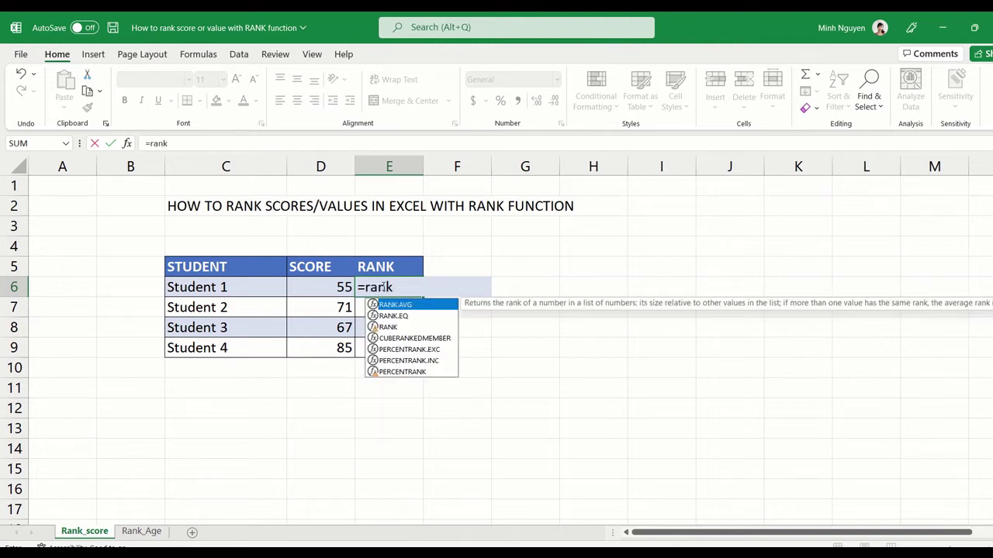
key("Down")
key("Down")
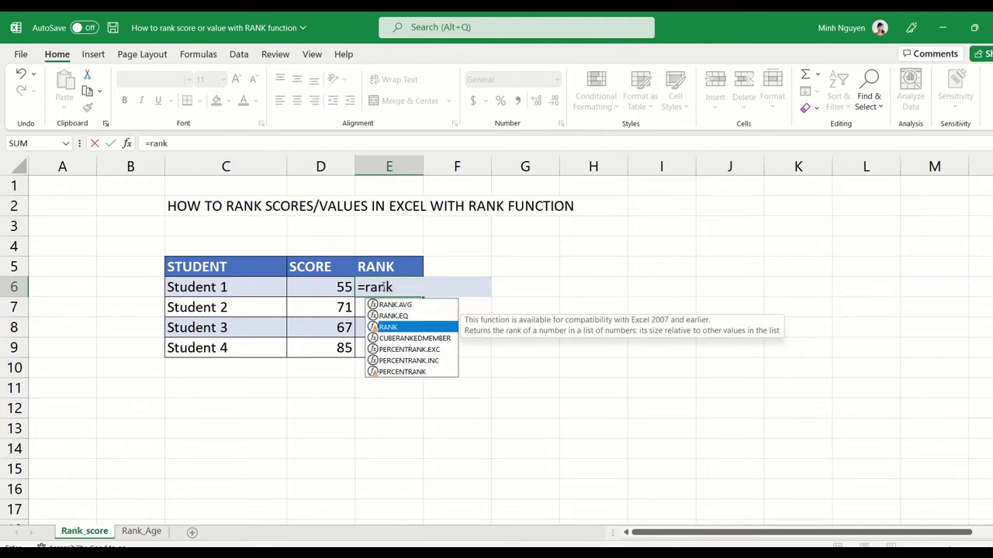
key("Tab")
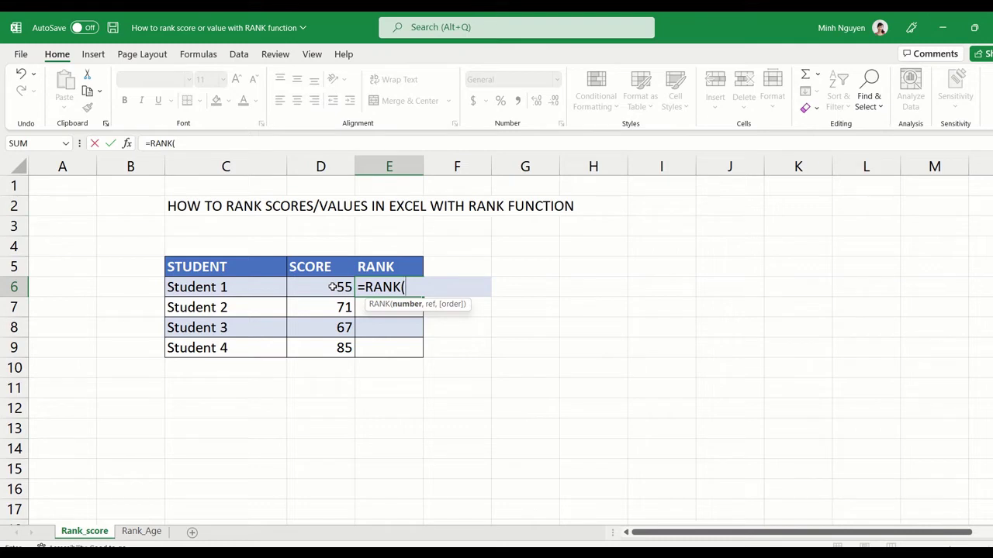
left_click(332, 287)
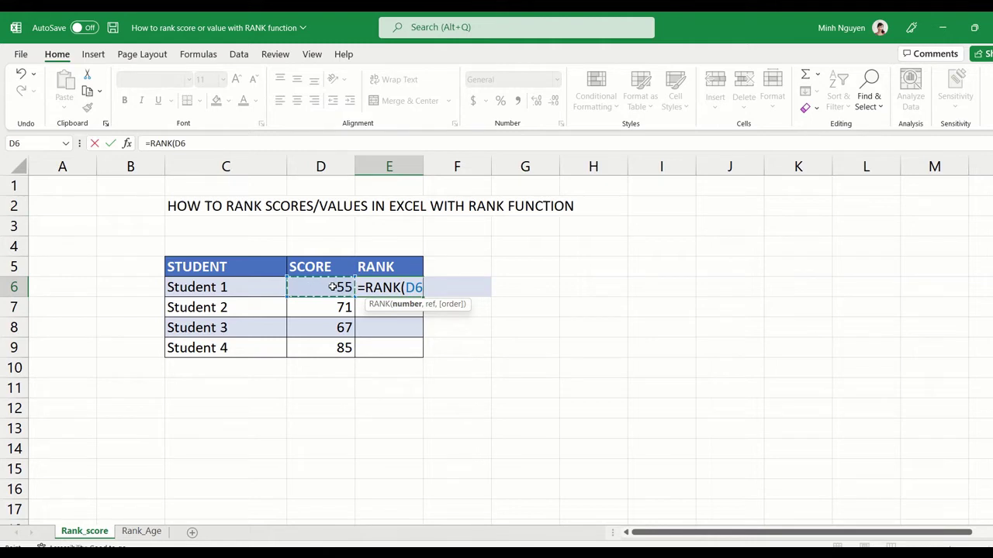
type(",")
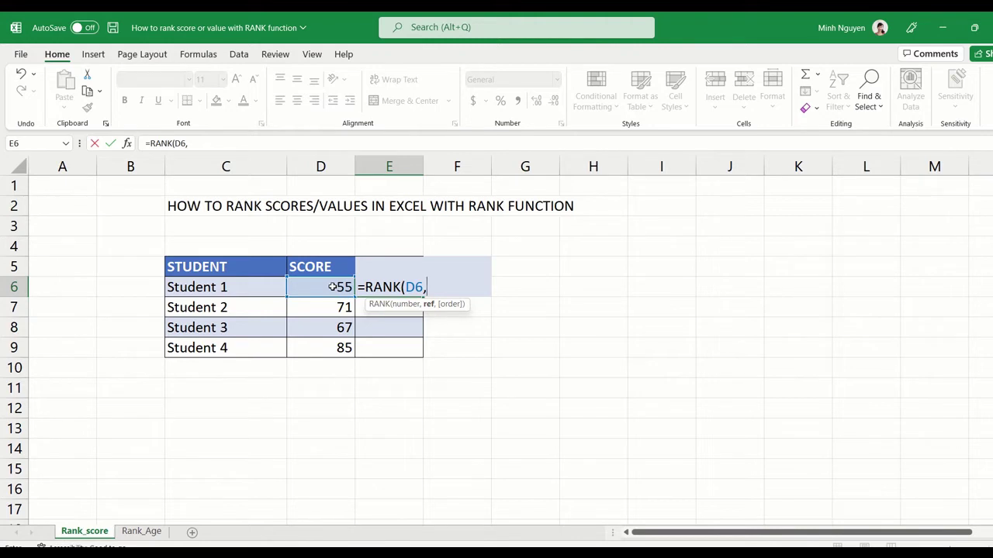
Complete E6 as =RANK(D6,$D$6:$D$9,0) for descending rank against the locked score range.
left_click_drag(331, 287, 327, 346)
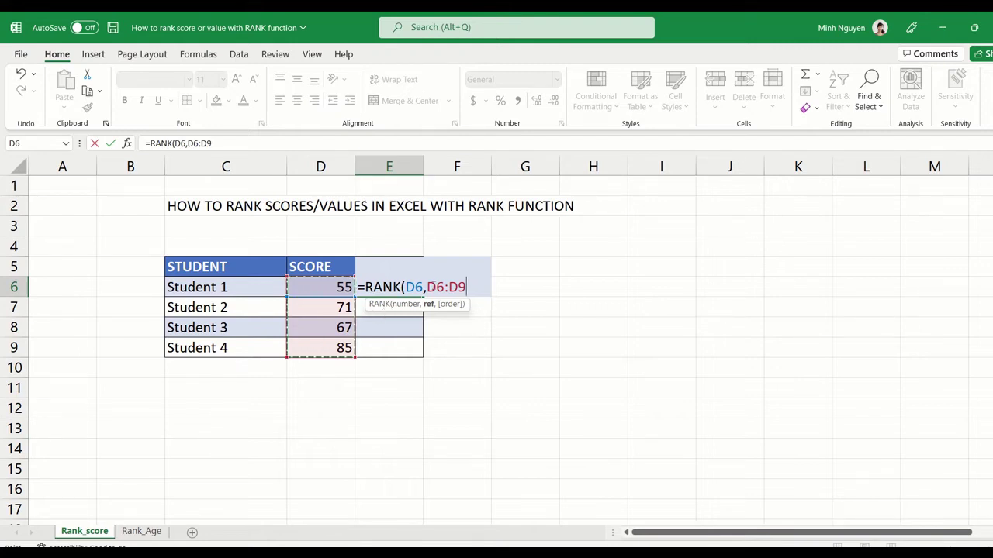
left_click(437, 287)
key("F4")
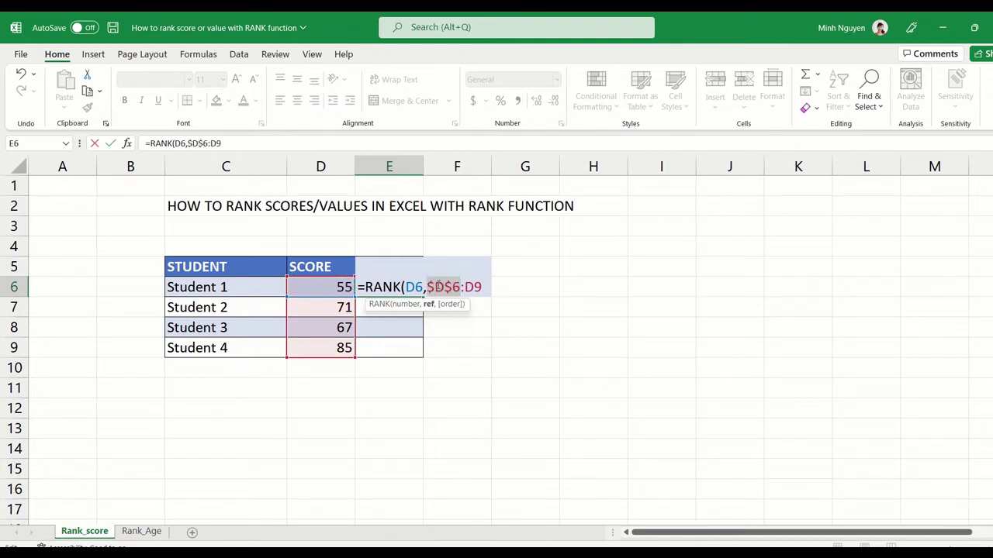
left_click(475, 288)
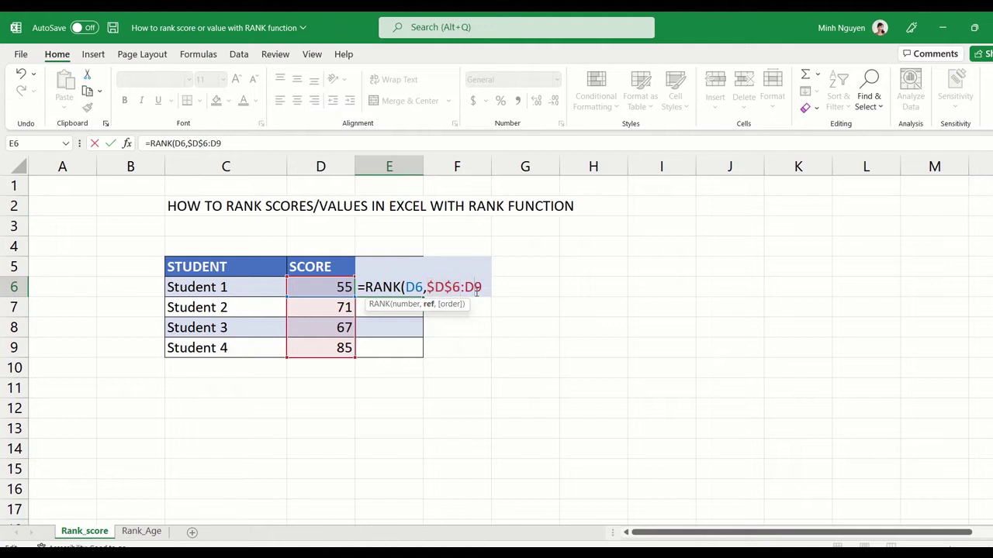
key("F4")
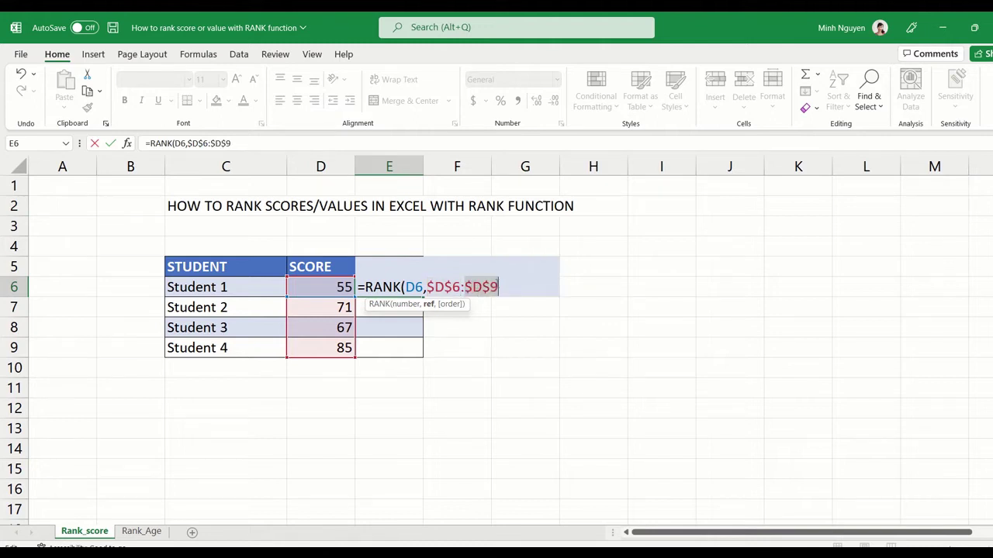
left_click(500, 287)
type(",")
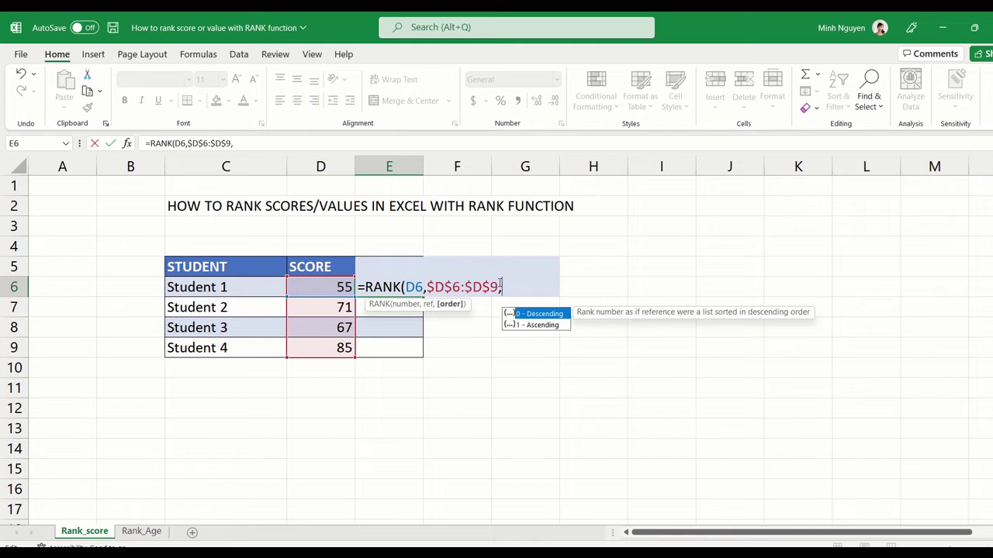
type("0")
type(")")
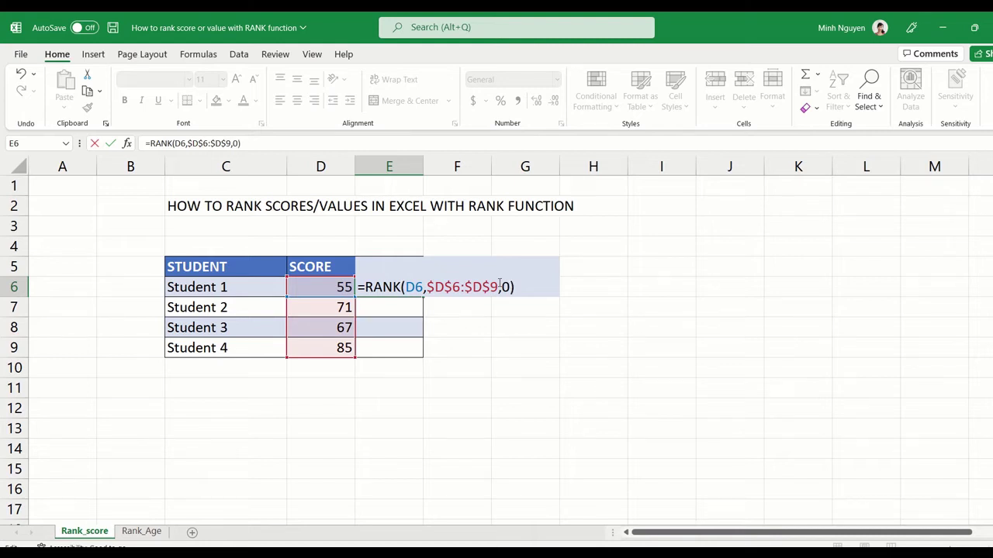
key("Return")
Fill the RANK formula from E6 down to E9 for all four students.
left_click(411, 289)
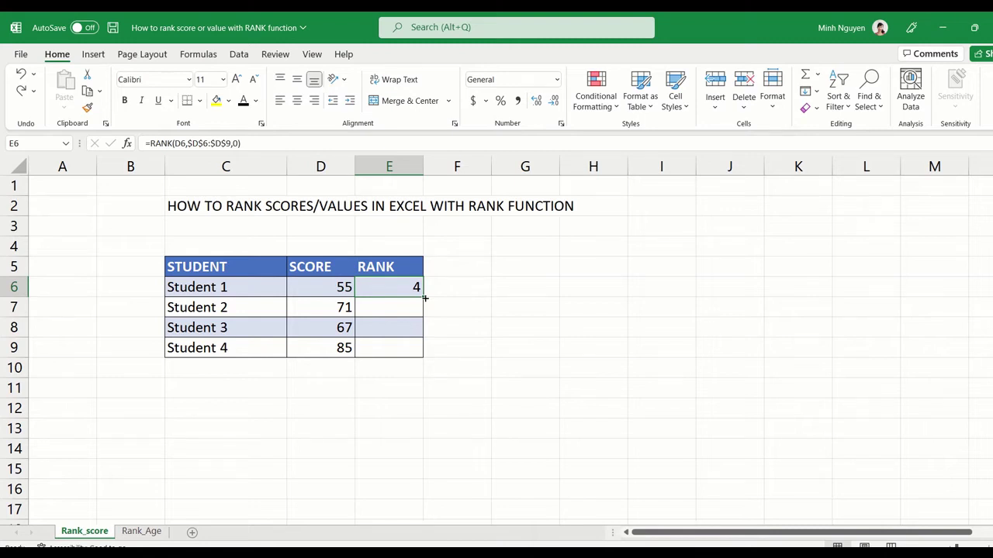
double_click(424, 298)
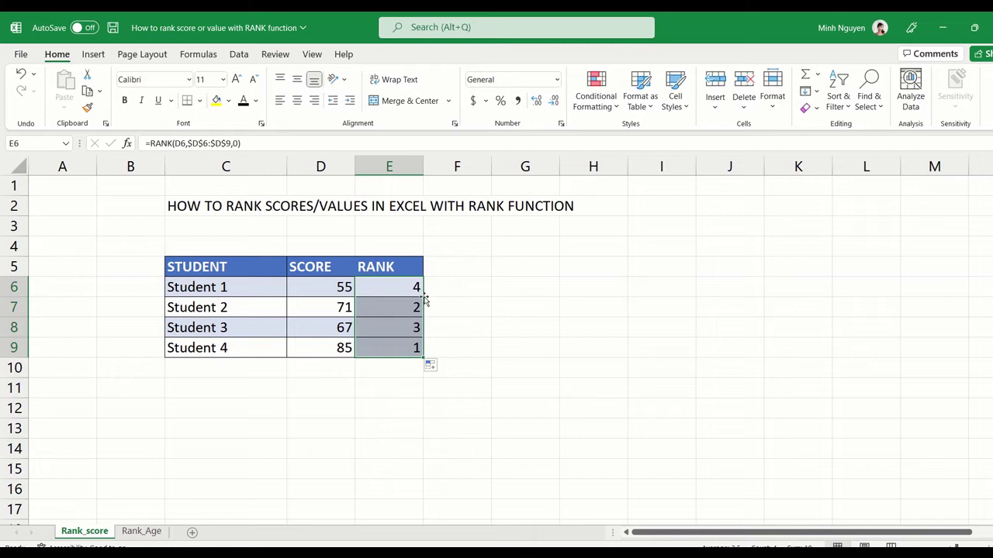
left_click(386, 350)
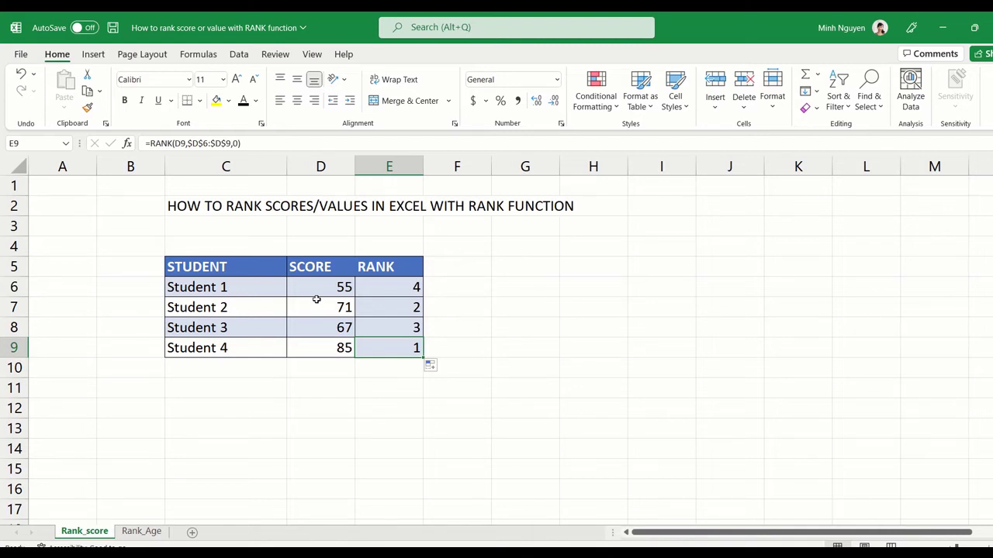
Change Student 1's score in D6 to 91 so the ranks recalculate.
left_click(317, 291)
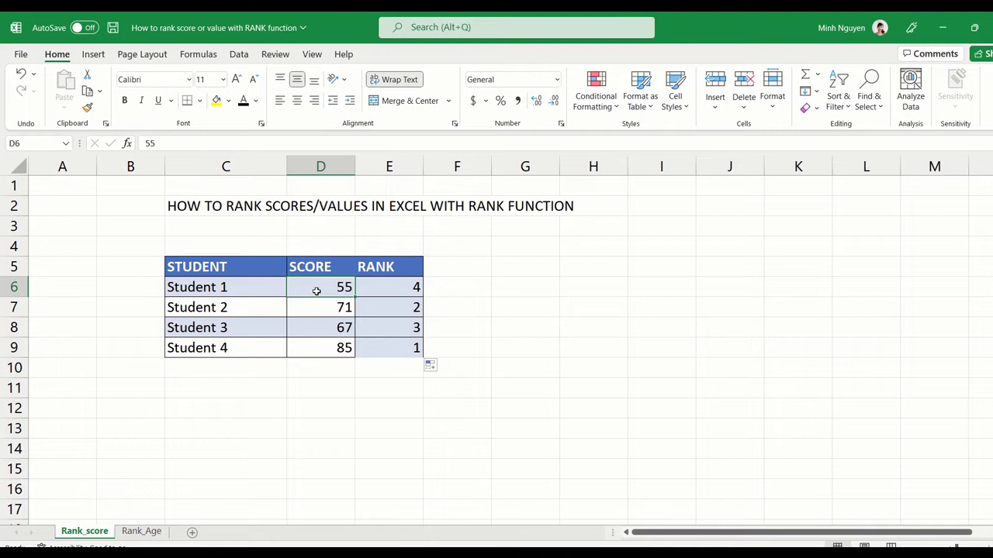
type("91")
key("Return")
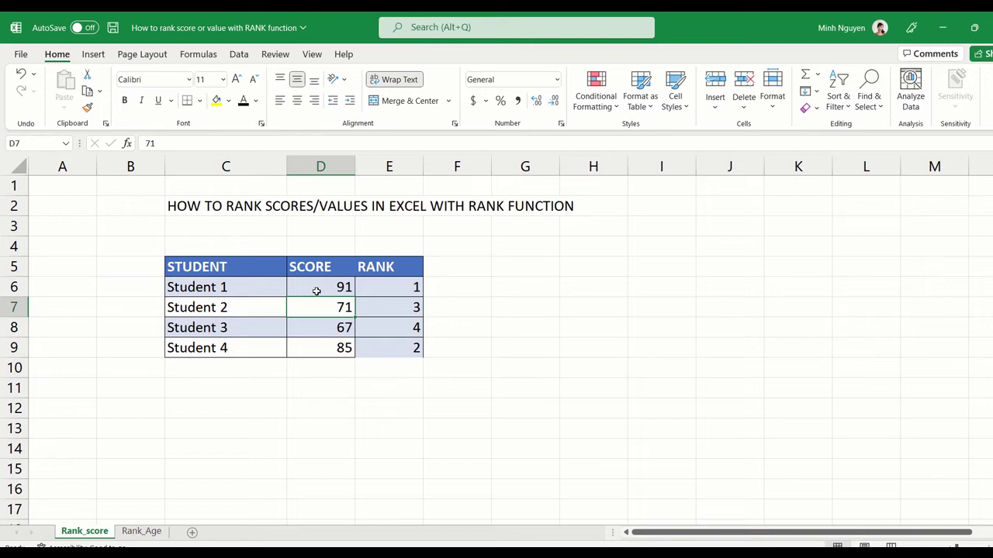
Add a new row for Student 6 with a score of 68.
left_click(359, 377)
left_click(229, 370)
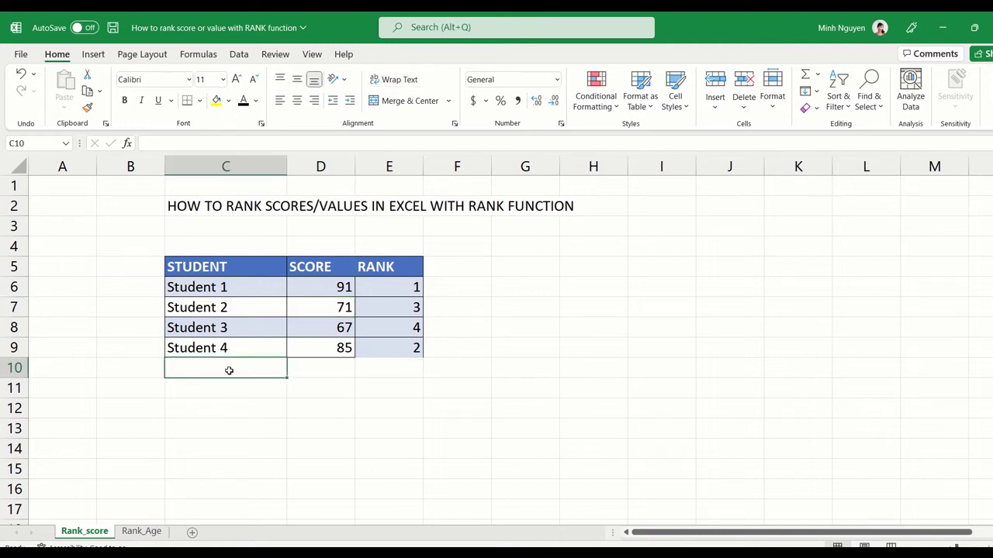
type("Stud")
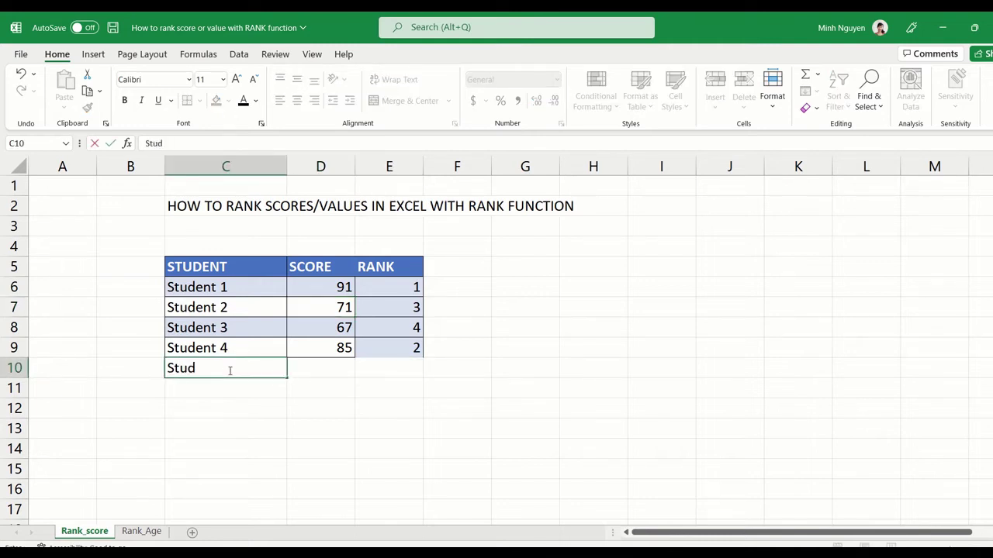
type("ent ")
type("6")
key("Tab")
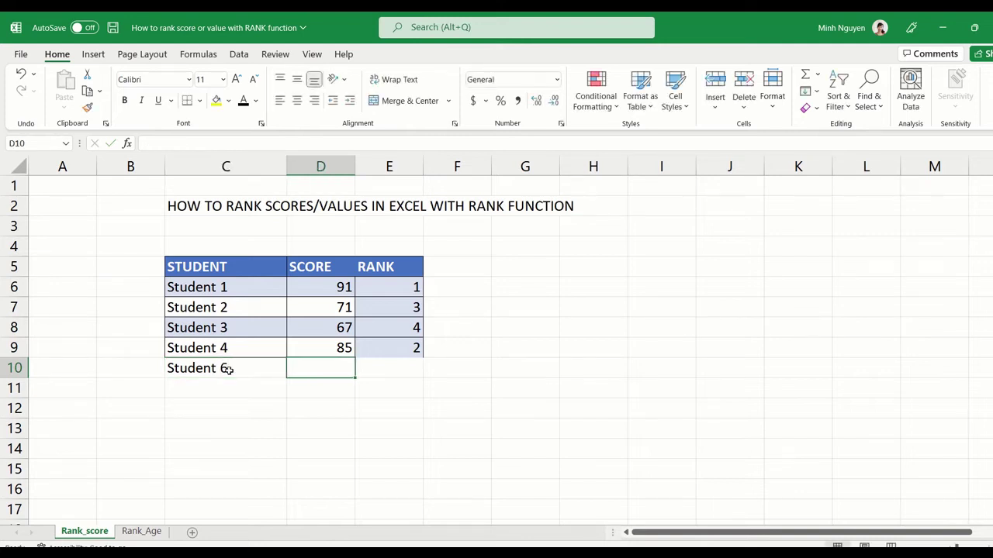
type("68")
key("Tab")
Copy the rank formula to Student 6's row, then clear its #N/A result.
key("Up")
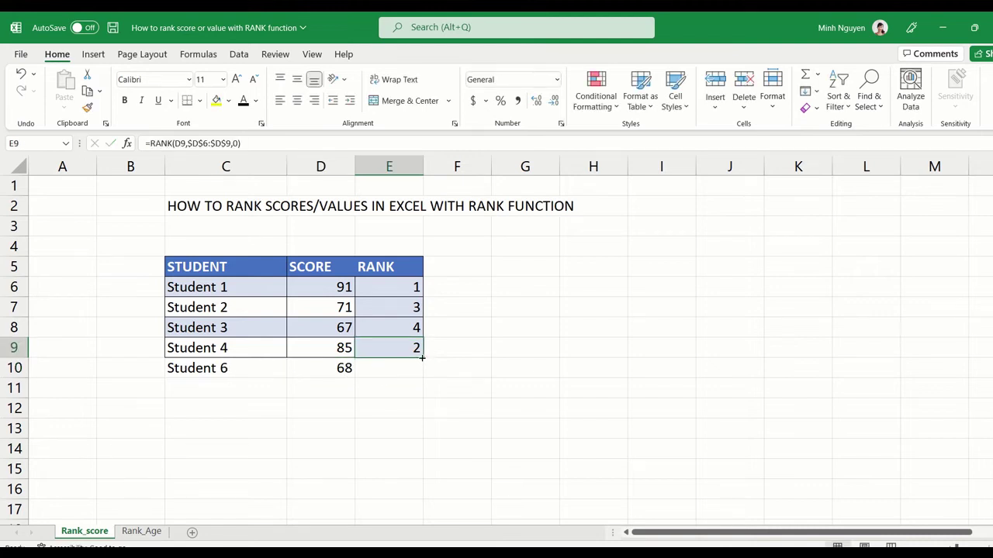
left_click_drag(422, 358, 422, 373)
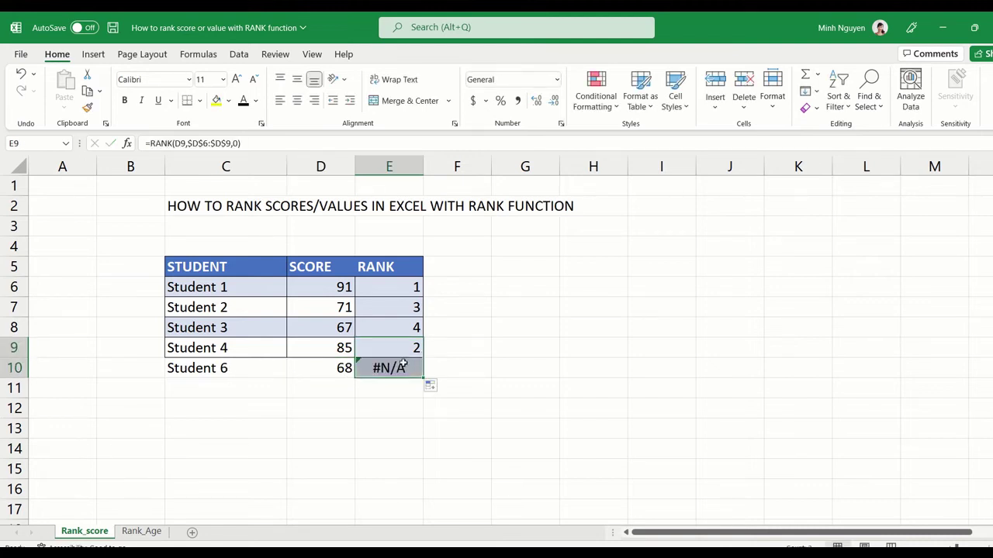
left_click(401, 365)
key("Delete")
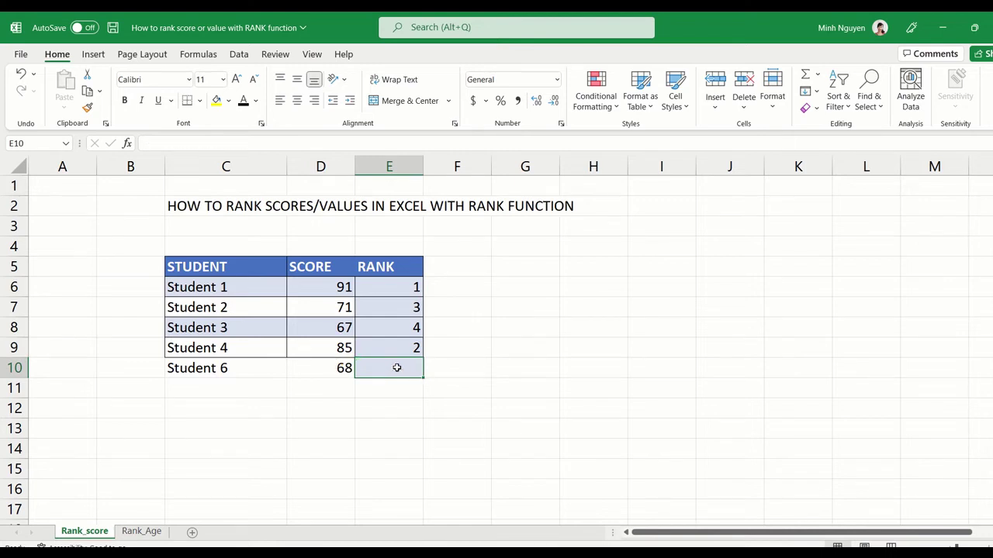
left_click(399, 411)
Widen E6's ranking range to $D$6:$D$10 and fill the formula down through E10.
left_click(394, 288)
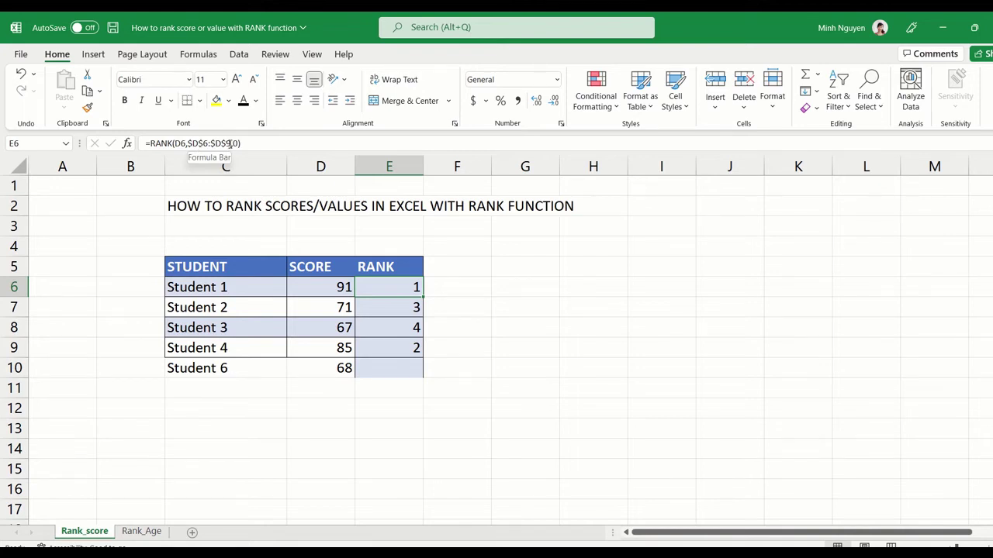
left_click(230, 143)
key("BackSpace")
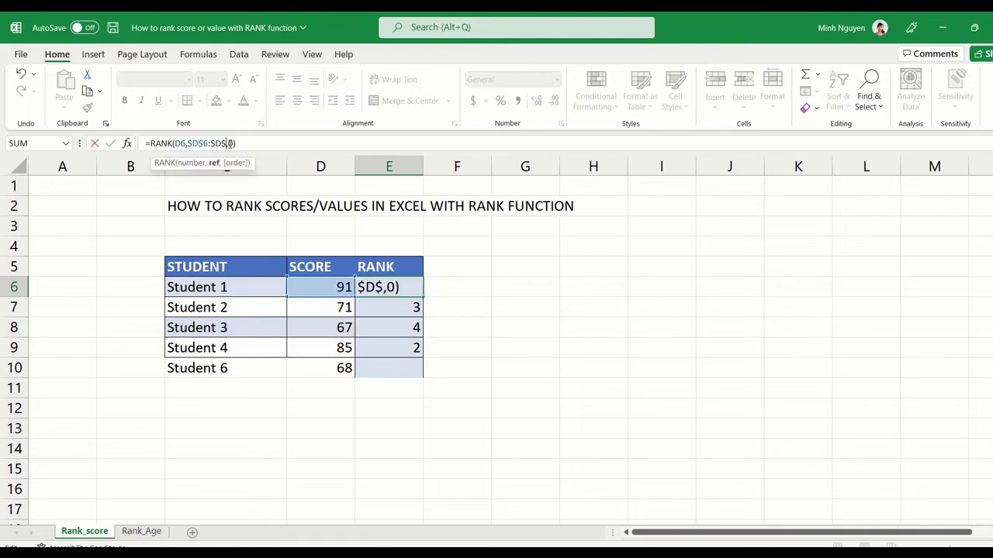
type("10")
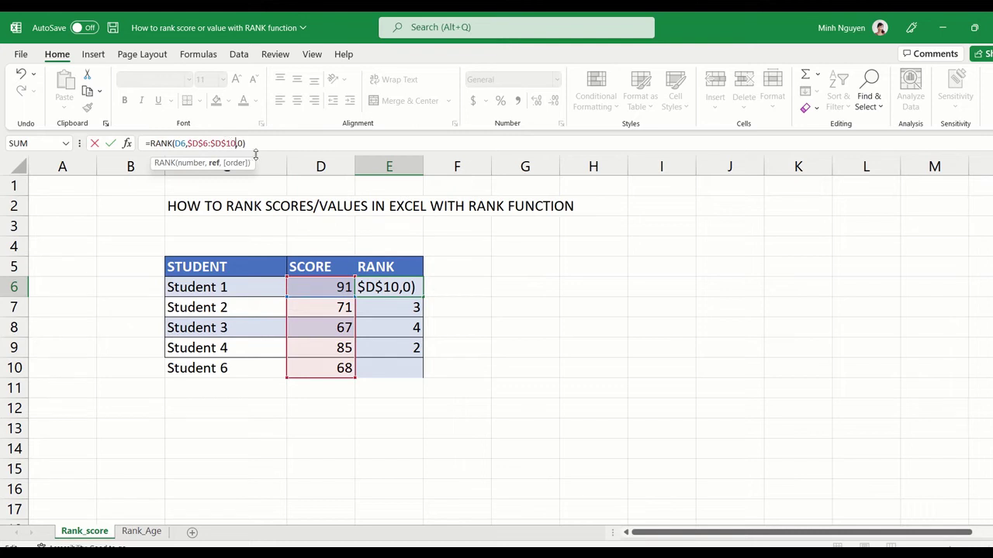
key("Return")
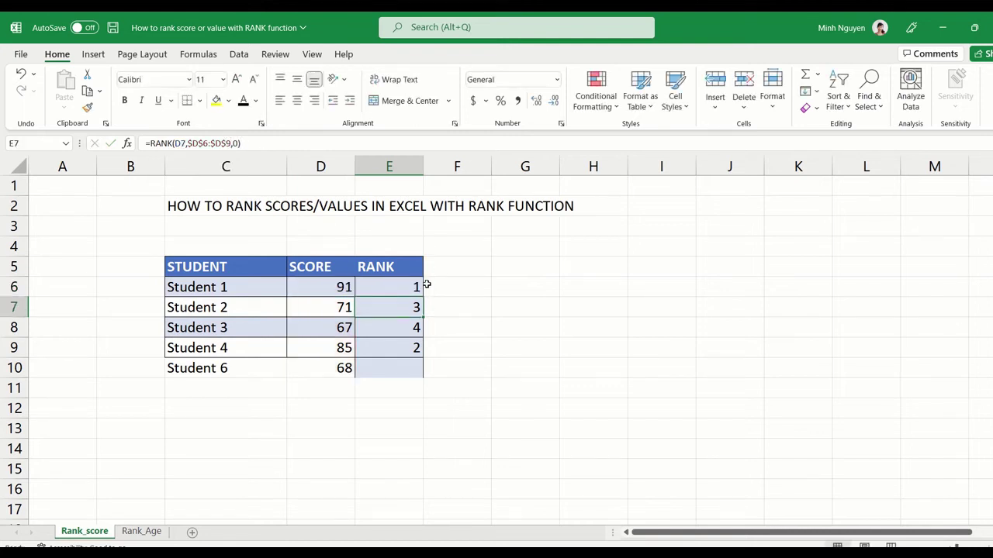
left_click(421, 285)
left_click_drag(423, 297, 427, 381)
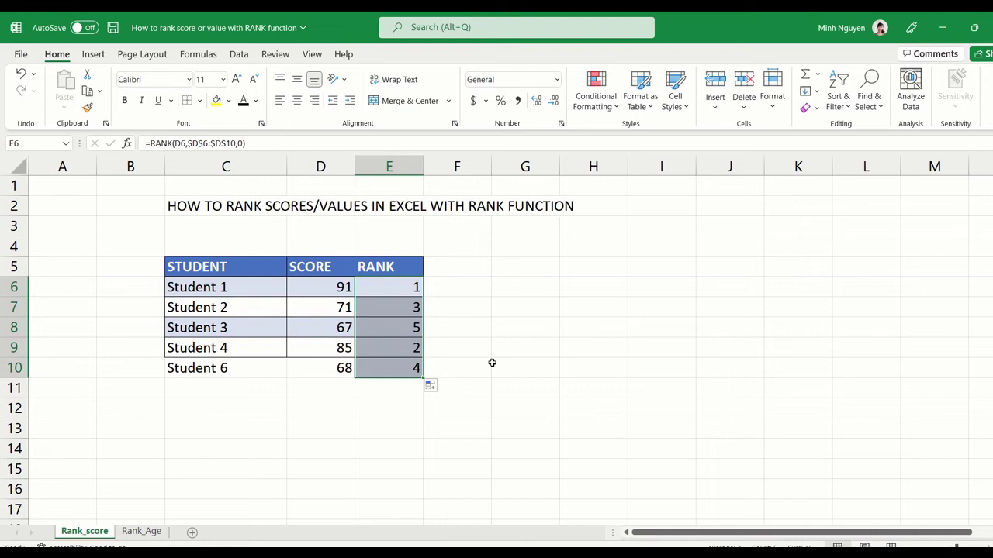
Clear the old RANK header and rank values from E5:E10.
left_click(448, 346)
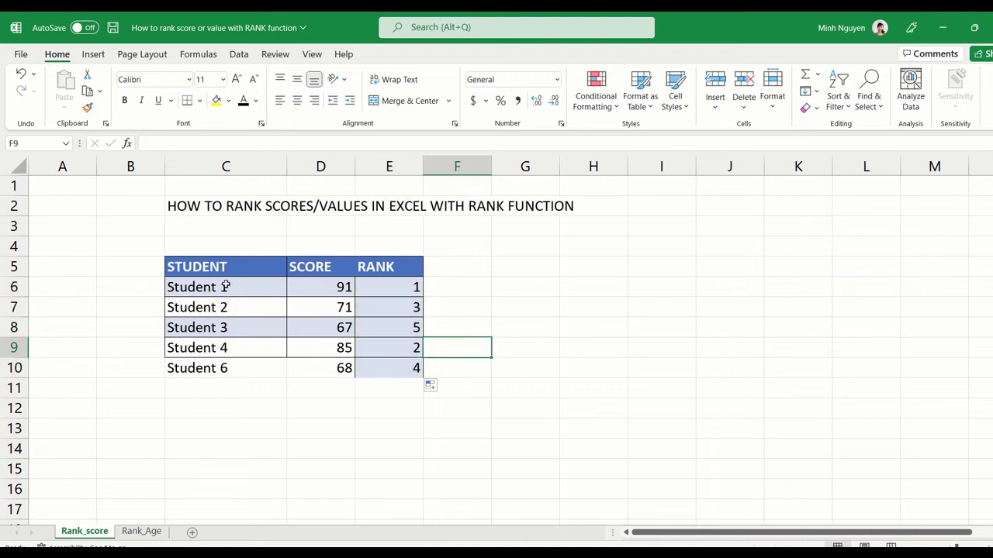
left_click_drag(415, 270, 411, 369)
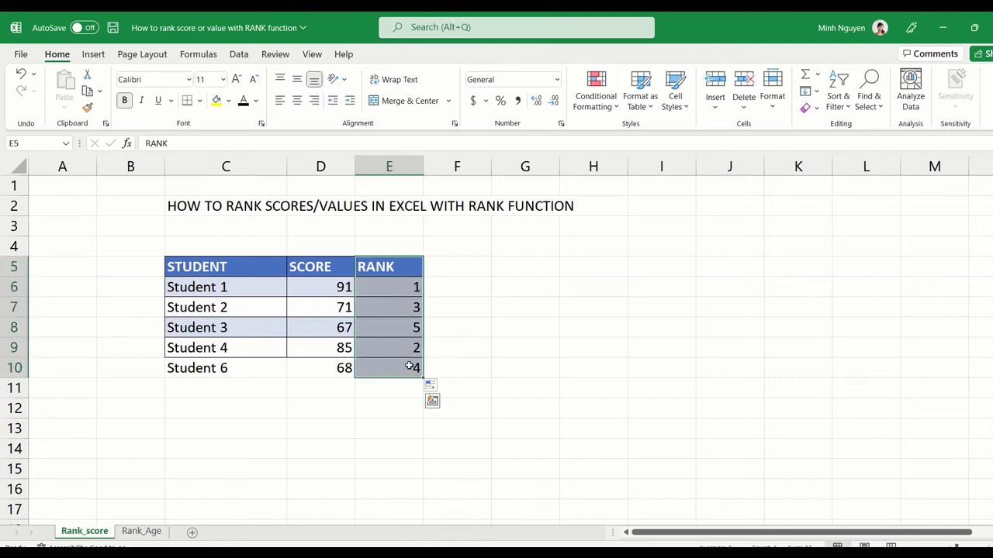
key("Delete")
left_click(410, 372)
Convert the names and scores in C5:D10 into an Excel table with headers.
left_click_drag(222, 266, 305, 367)
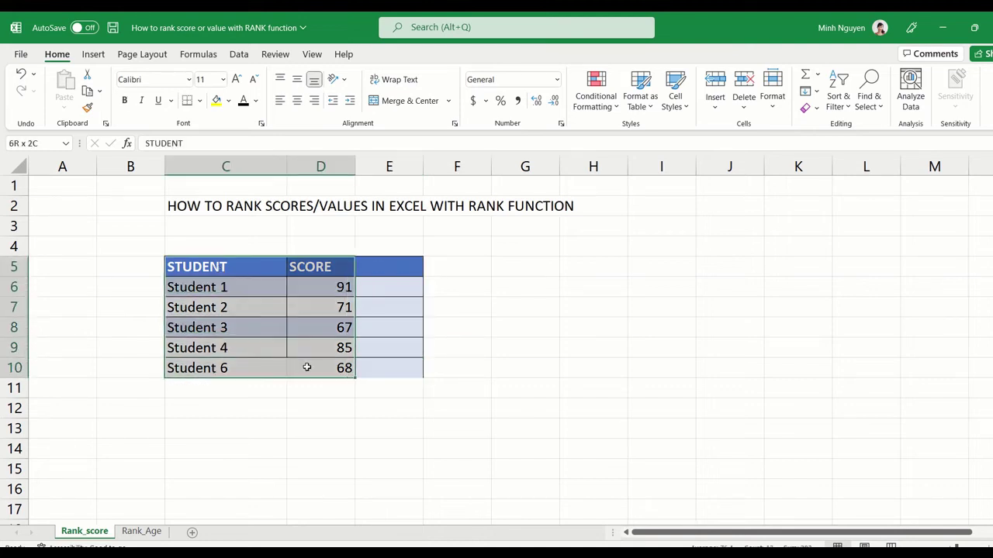
left_click(93, 55)
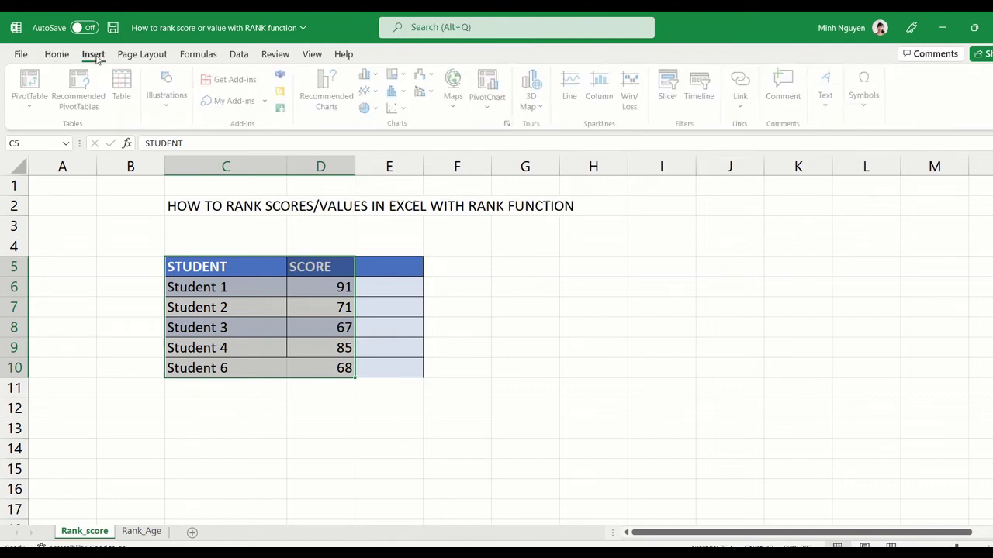
left_click(125, 92)
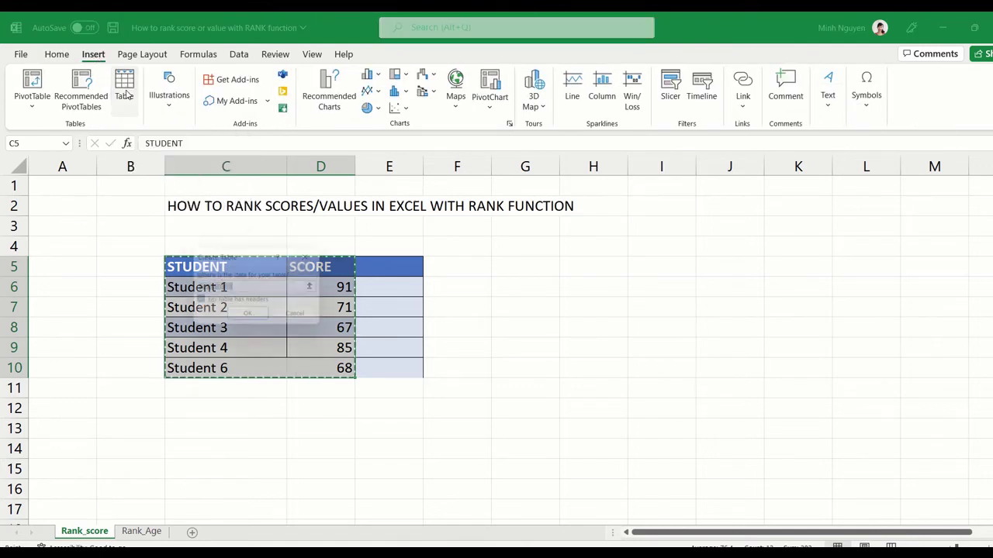
left_click(250, 317)
left_click(308, 412)
Add a RANK header in E5, extending the table with a new column.
left_click(395, 265)
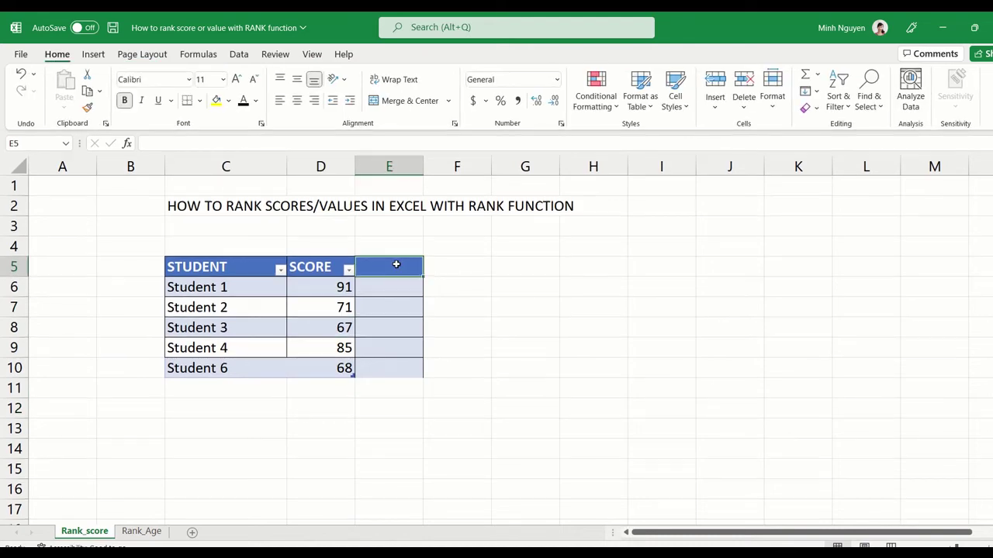
type("RANK")
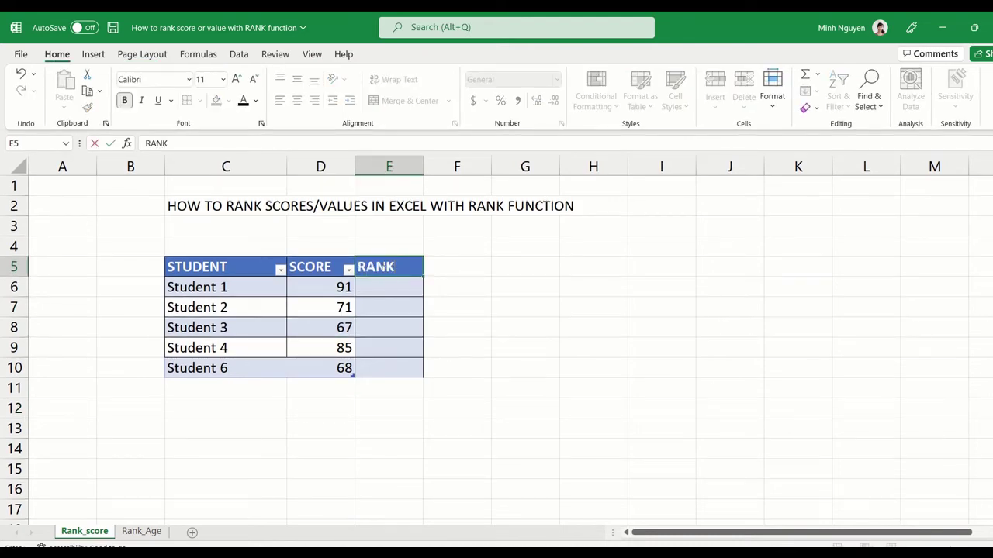
left_click(389, 290)
type("=")
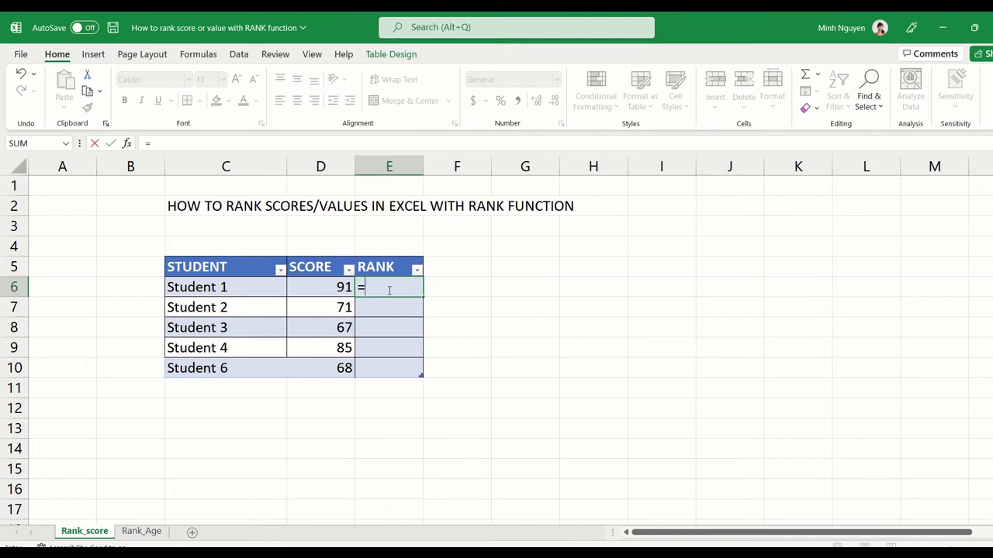
type("R")
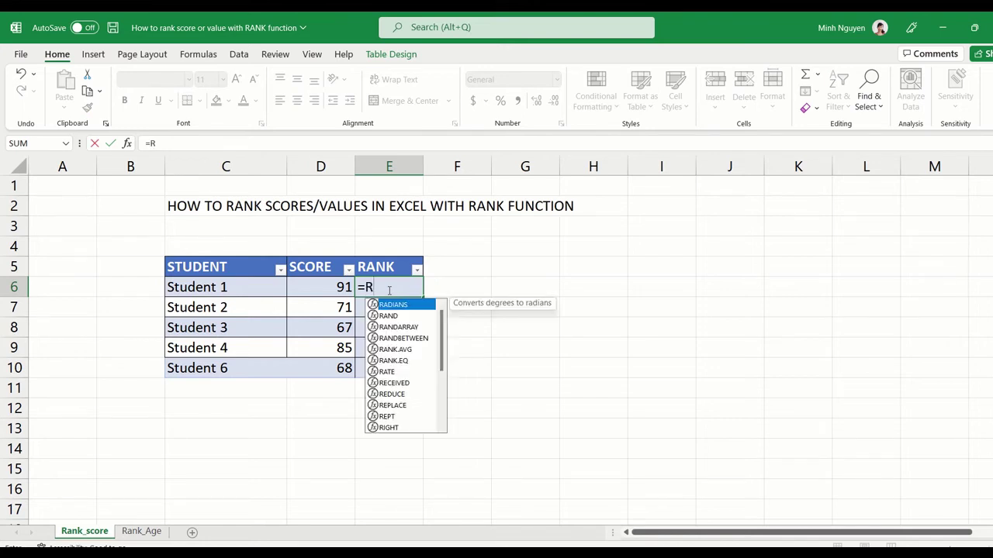
type("ANK")
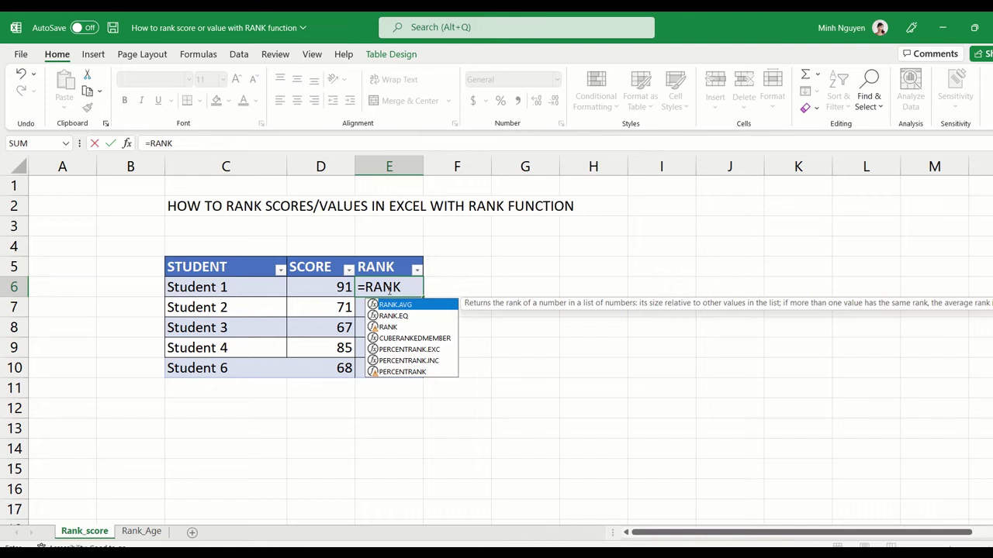
left_click(394, 328)
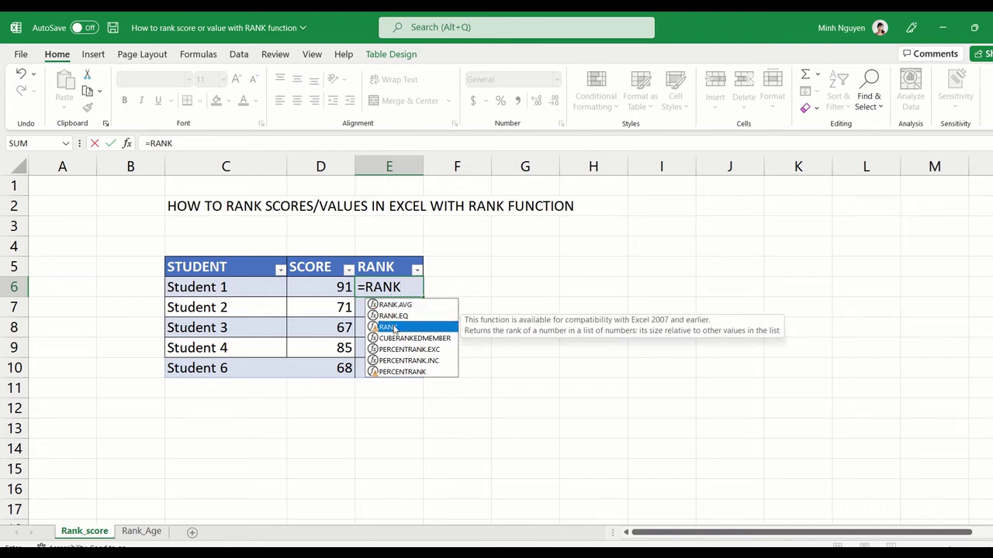
double_click(394, 328)
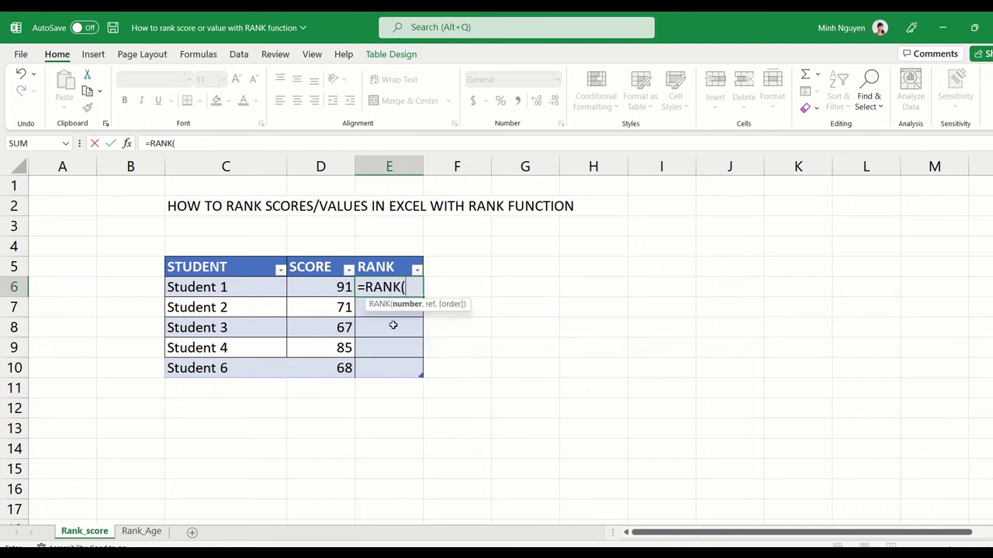
left_click(335, 289)
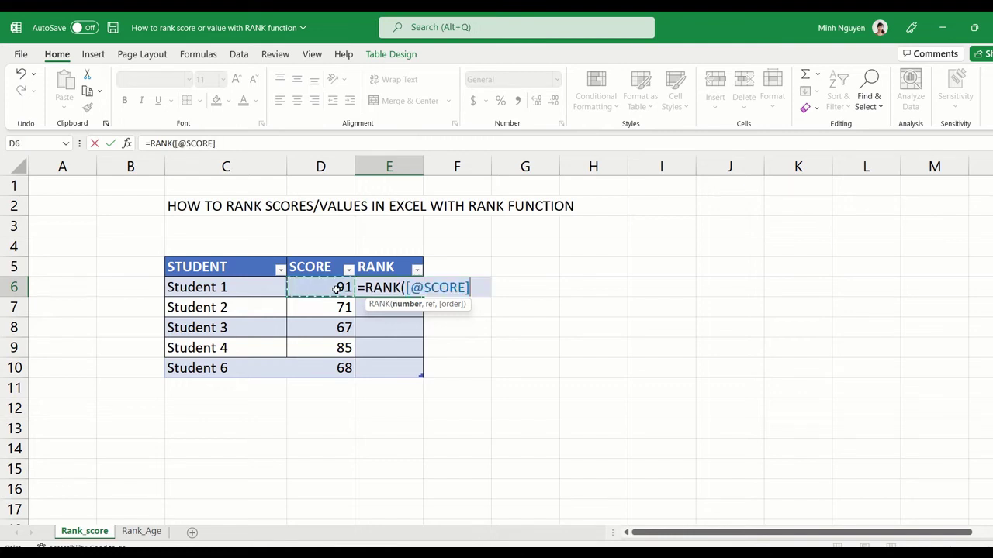
type(",")
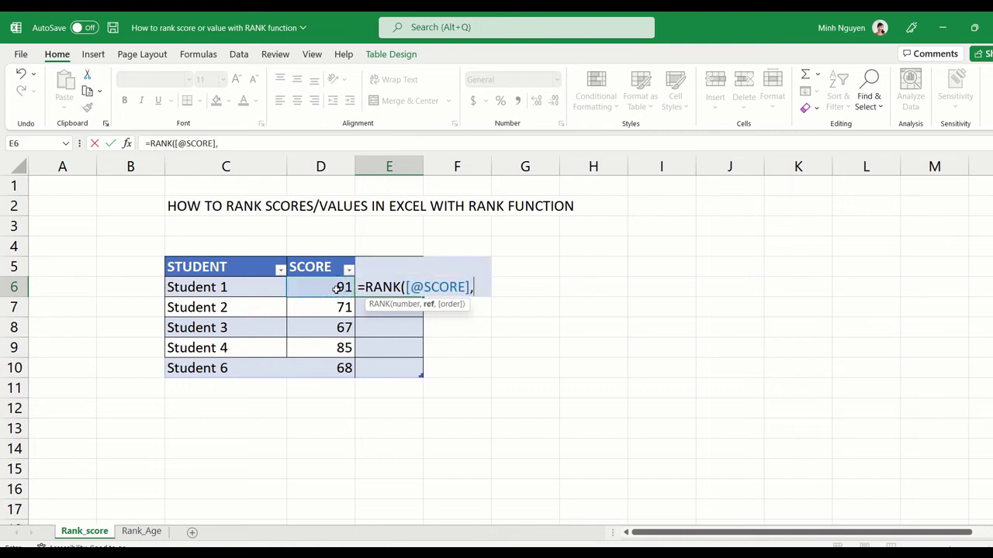
left_click_drag(329, 265, 328, 366)
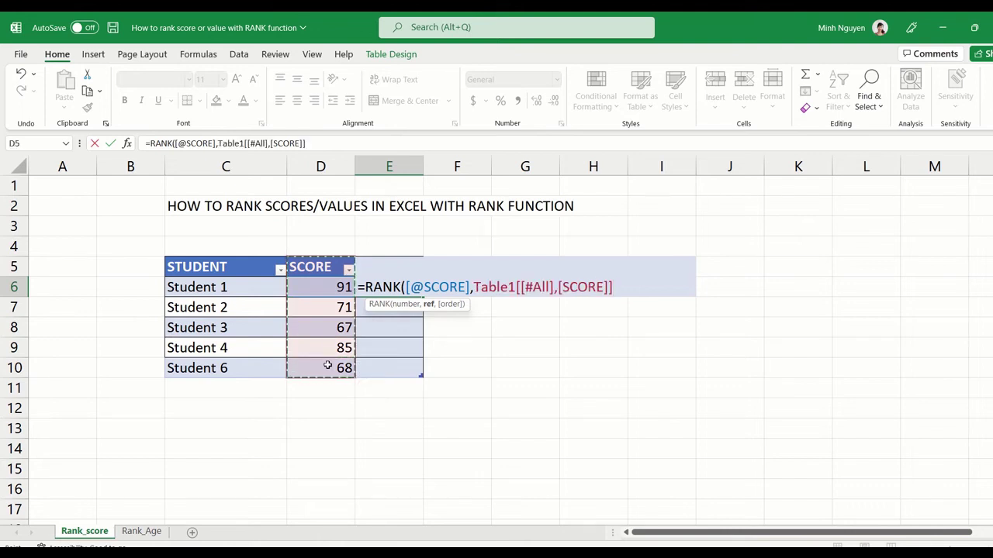
type(",")
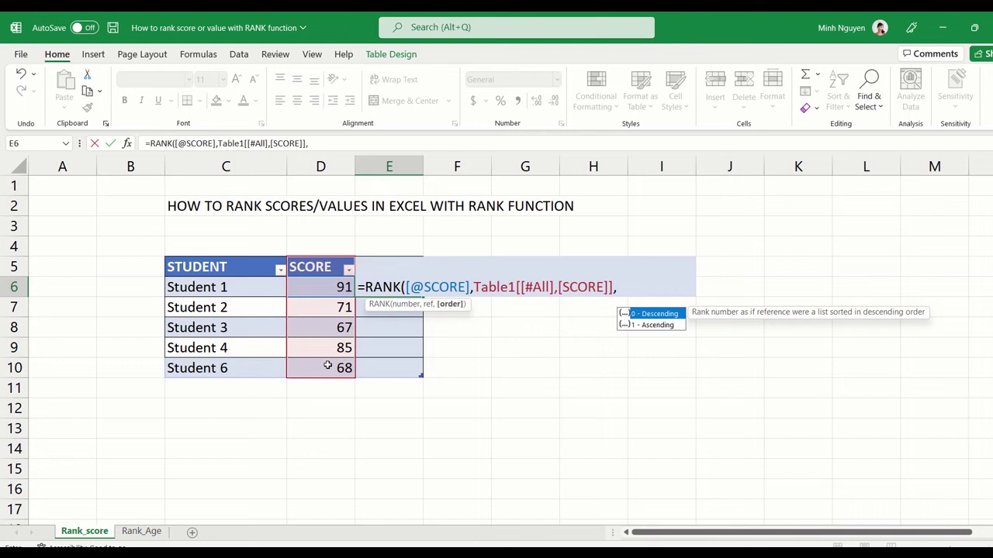
type("0")
type(")")
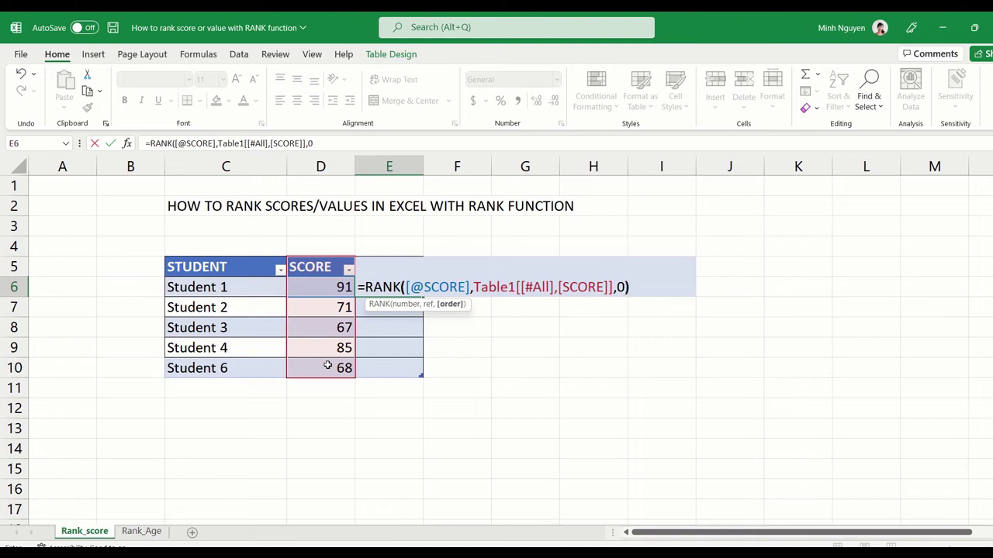
key("Return")
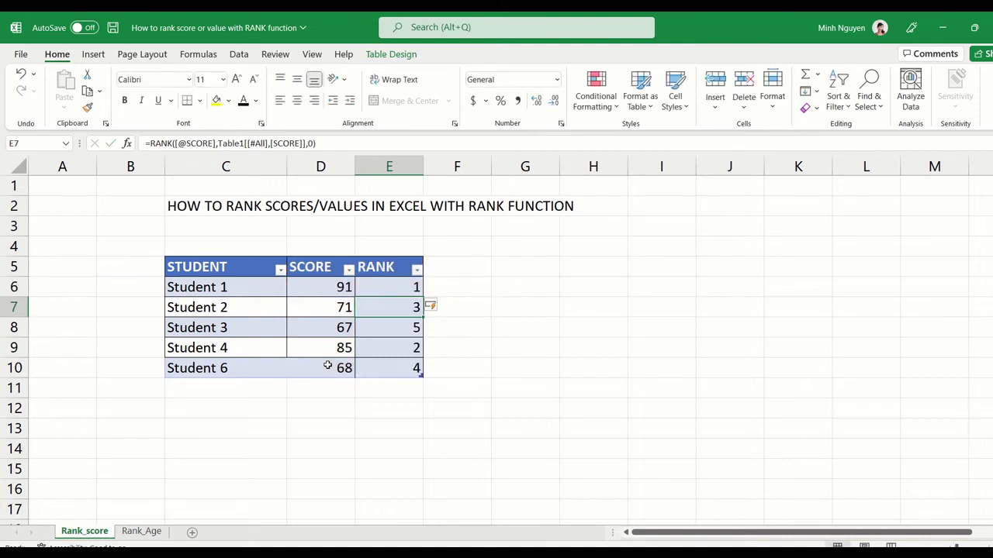
Add Student 5 with a score of 100 in row 11 of the score table.
left_click(260, 389)
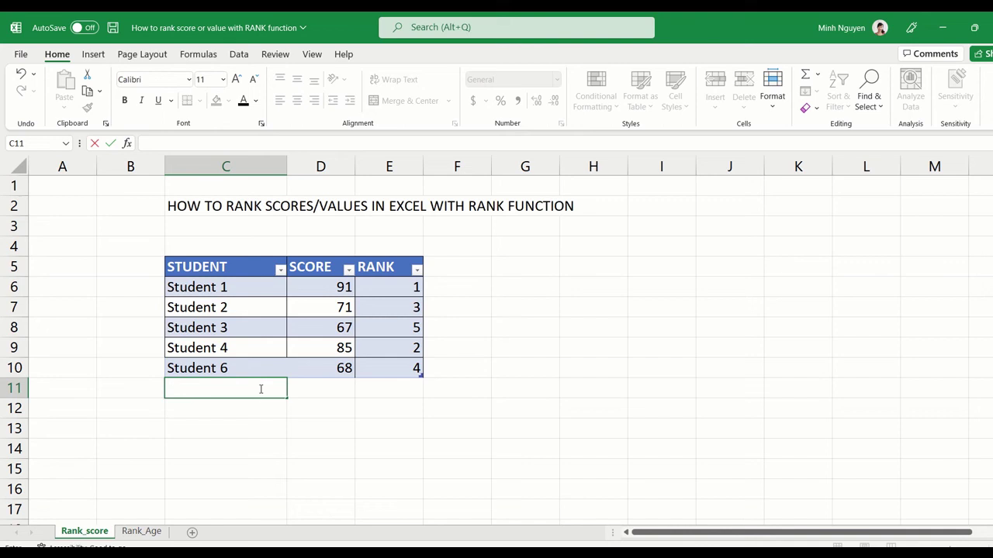
type("Student 5")
key("Tab")
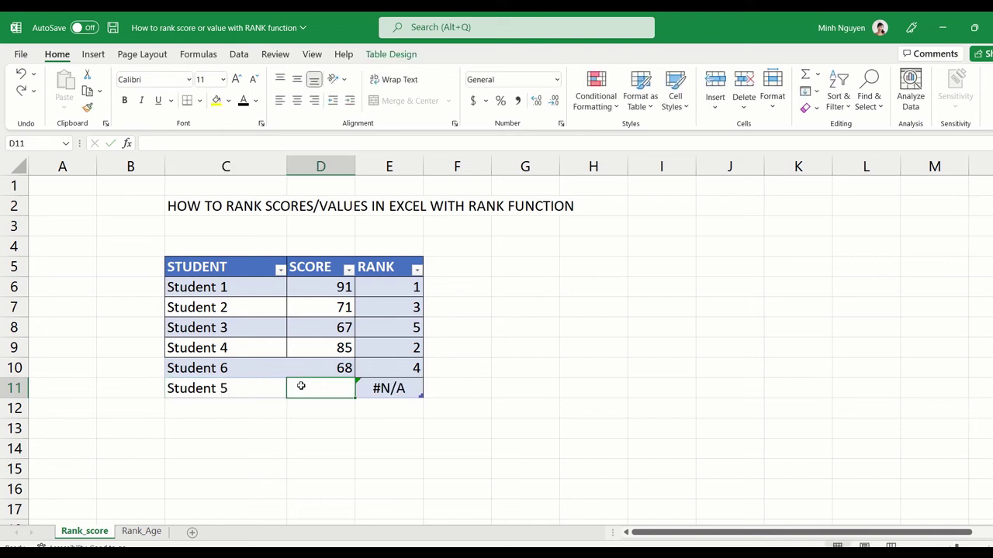
type("100")
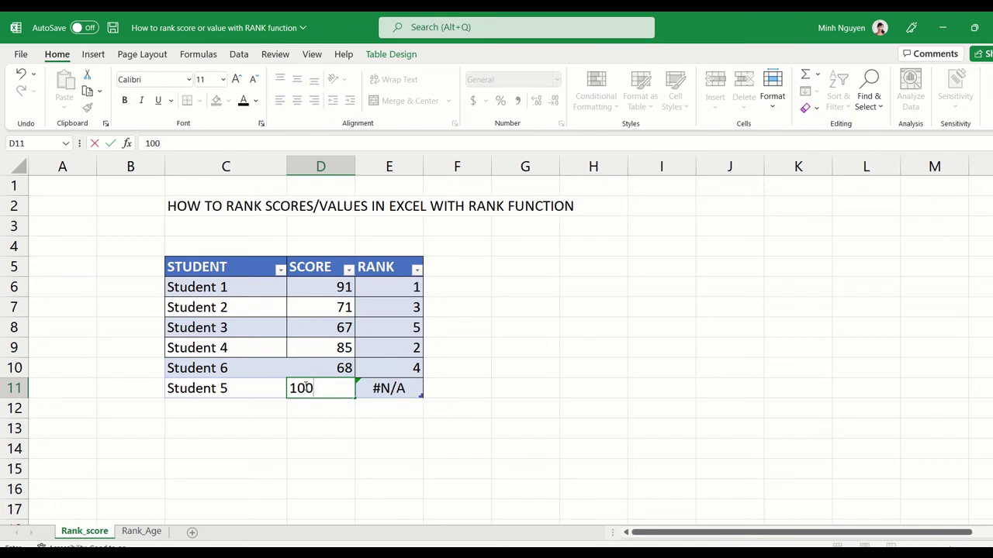
key("Return")
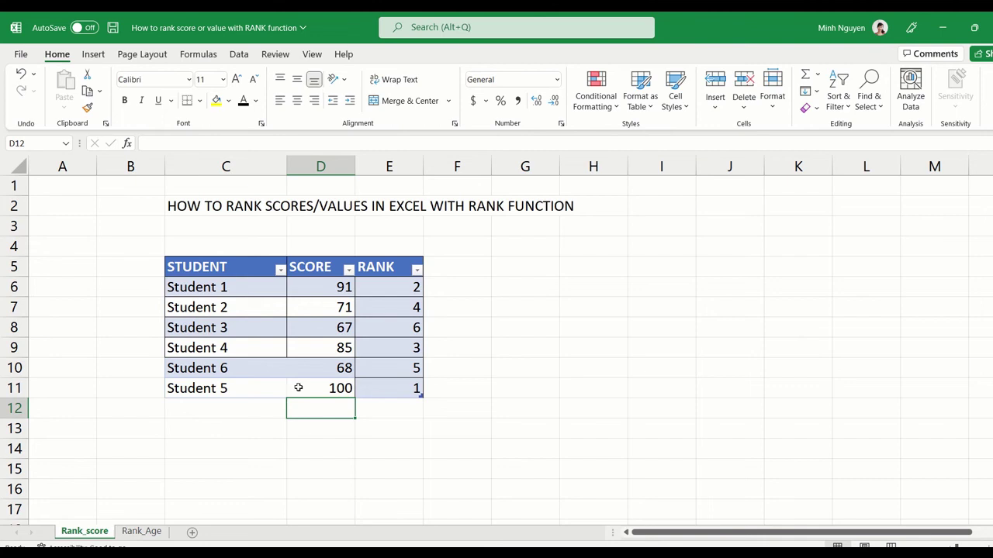
Go to the Rank_Age sheet and select D5, the first cell of the age table's RANK column.
left_click(144, 532)
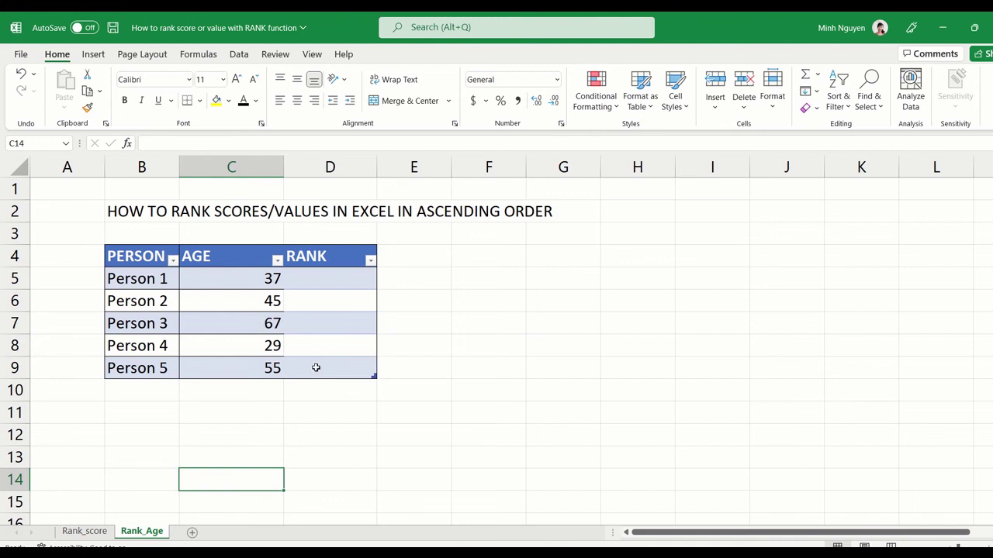
left_click(323, 275)
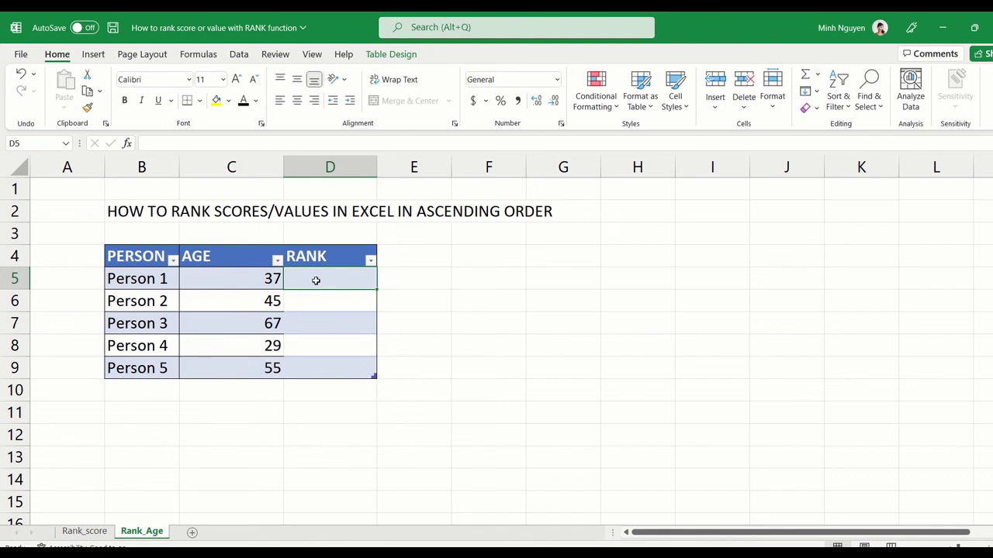
type("=")
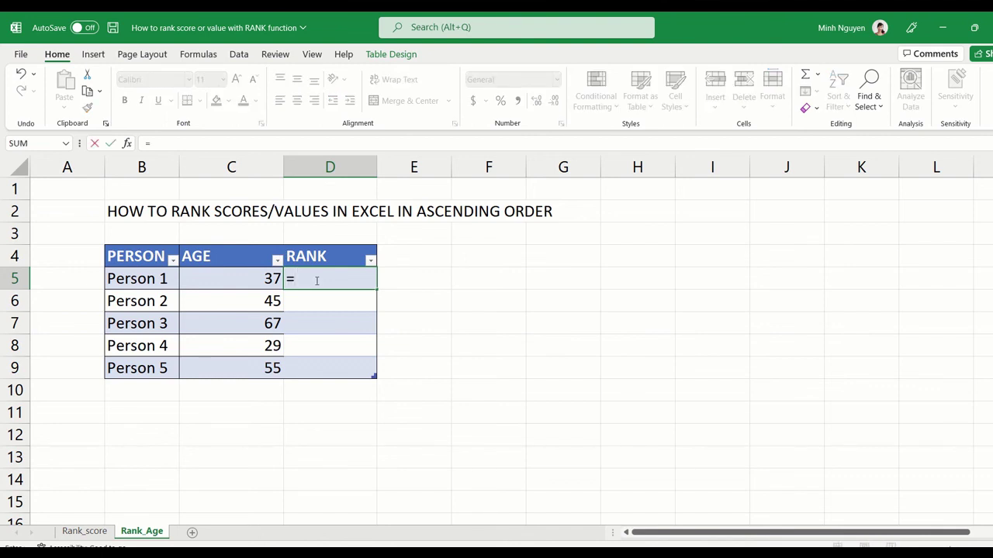
type("rank")
key("Down")
key("Down")
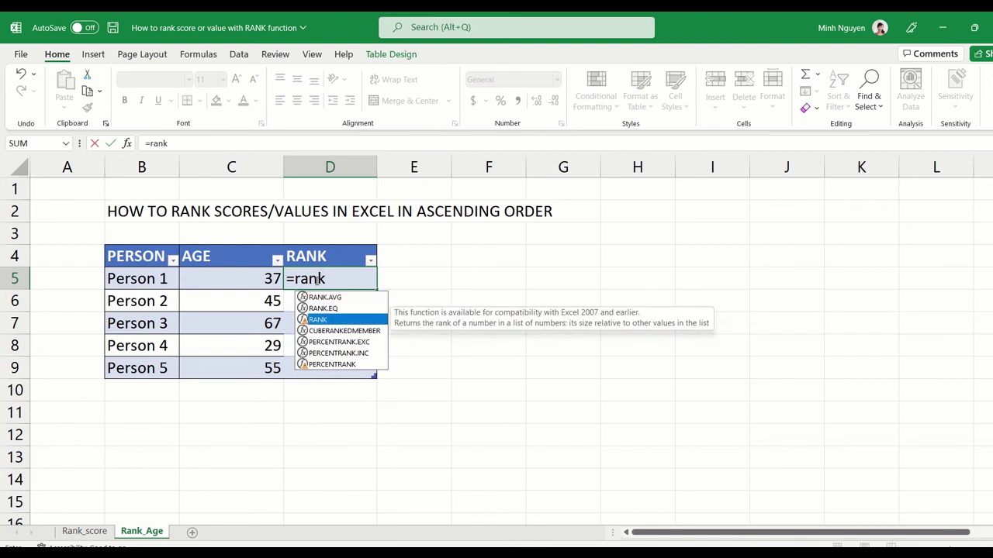
key("Tab")
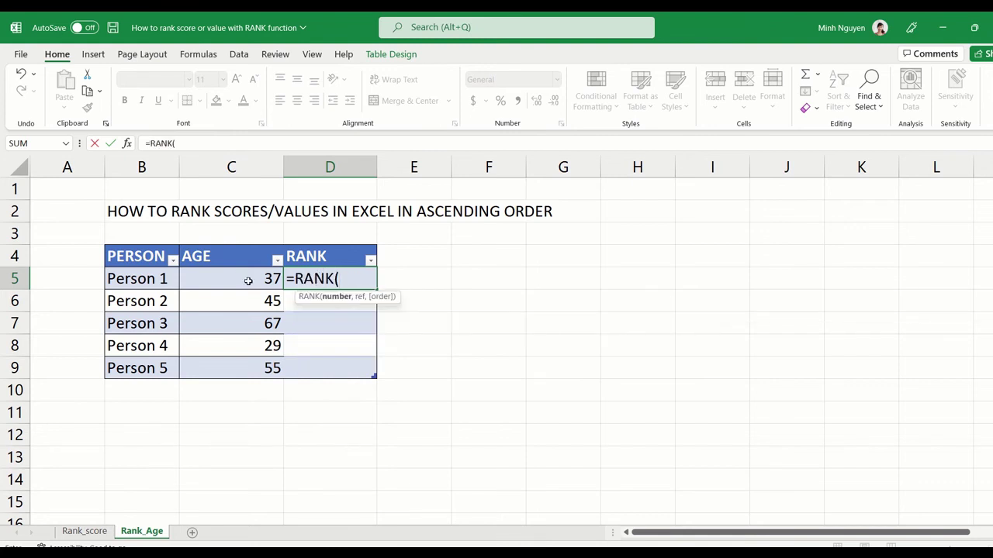
left_click(249, 281)
type(",")
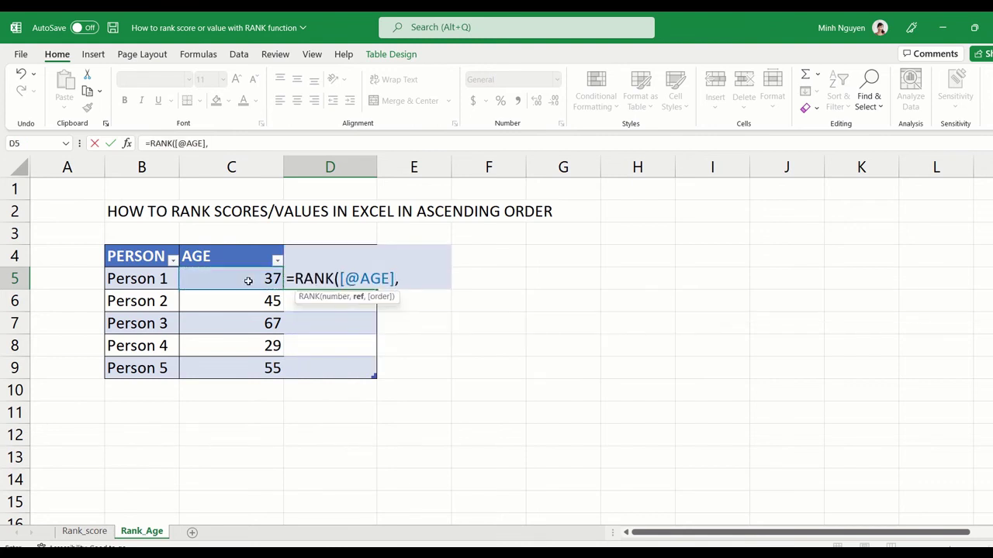
left_click_drag(239, 255, 241, 364)
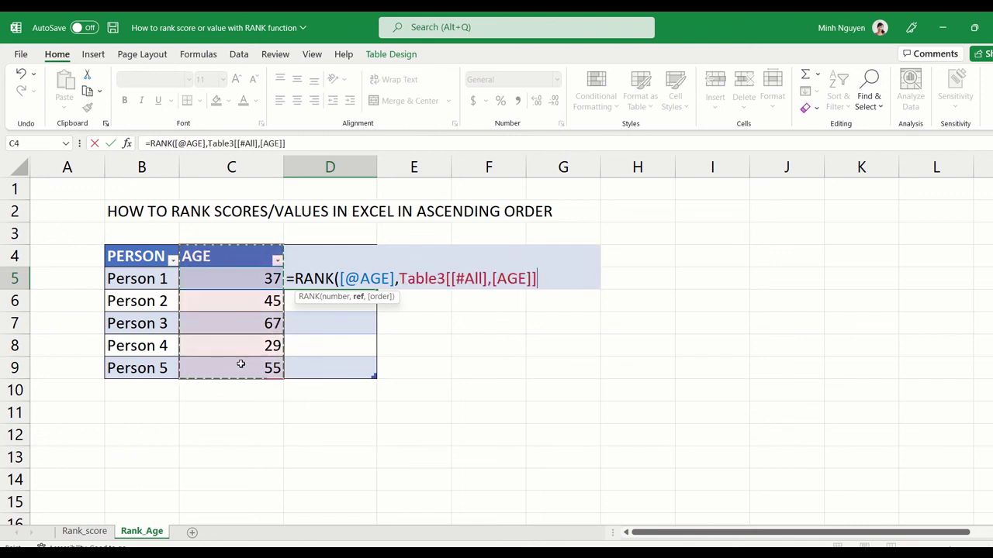
type(",")
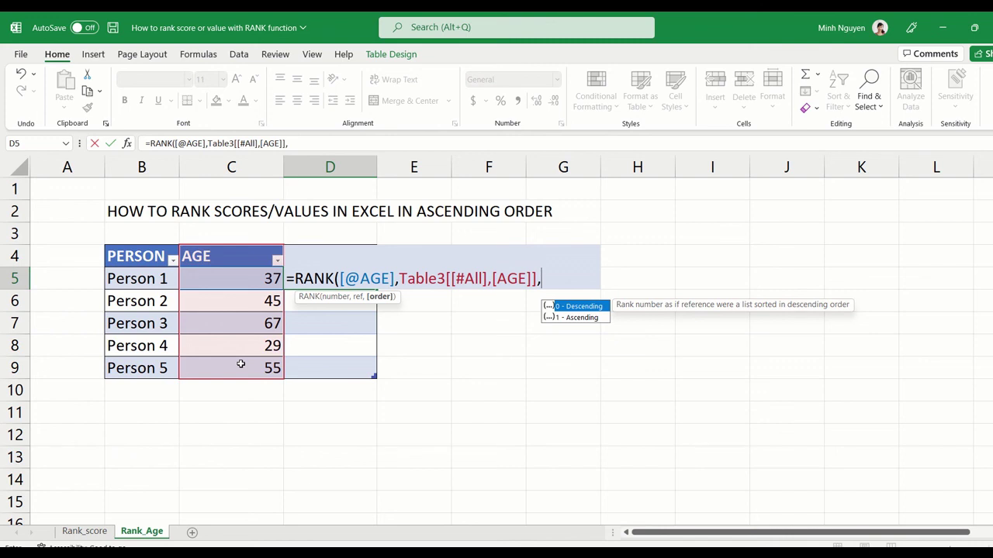
type("1")
type(")")
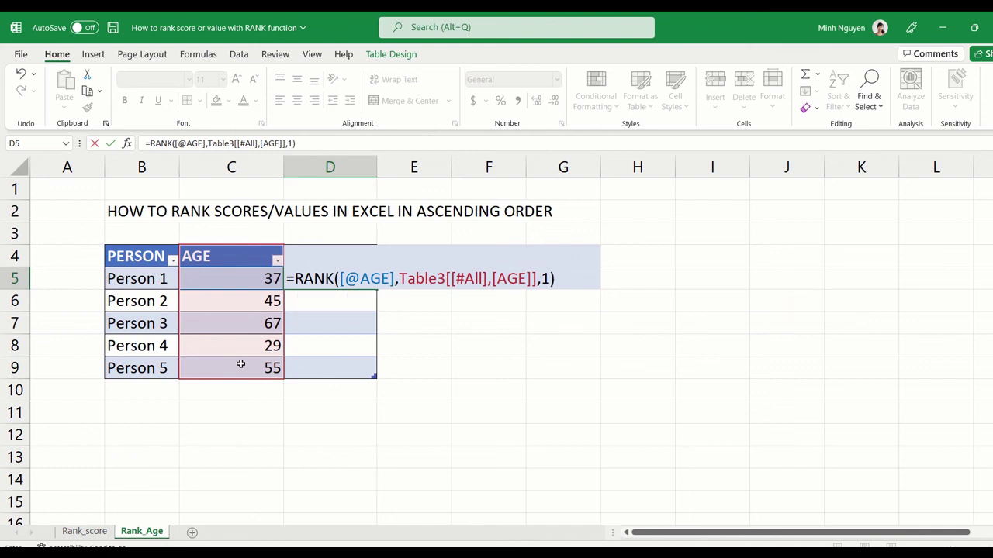
key("Return")
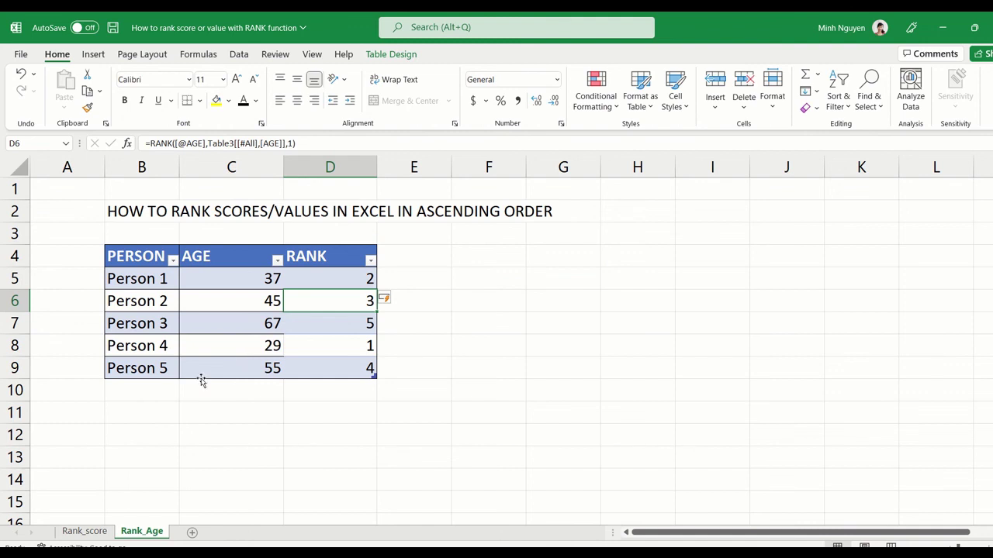
Add Person 6, aged 41, in row 10 below the age table.
left_click(166, 390)
type("Perso")
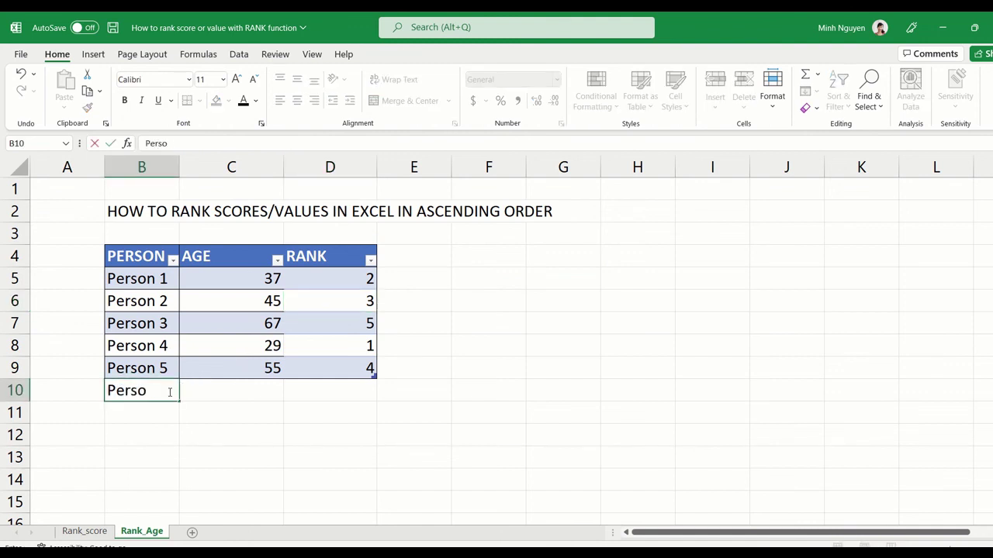
type("n 6")
key("Tab")
type("41")
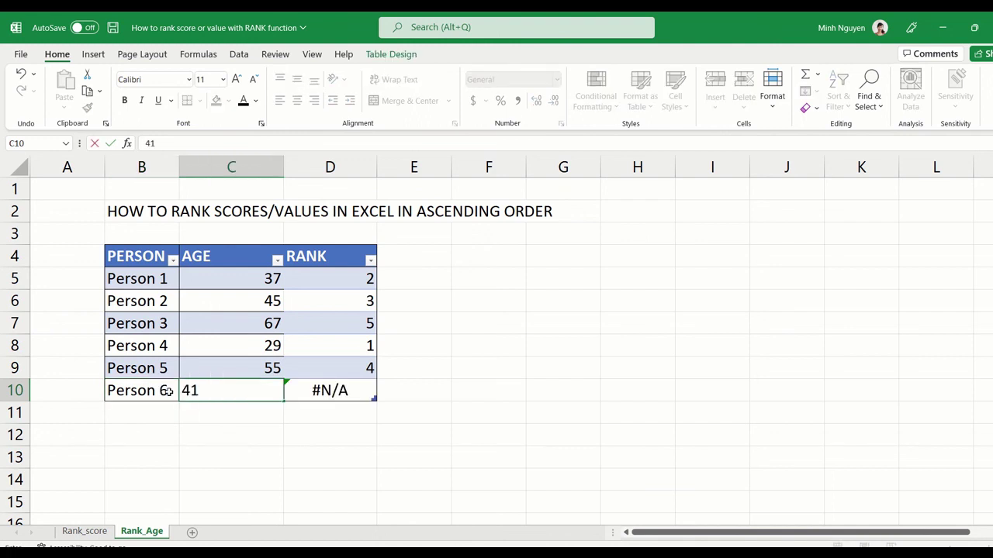
key("Tab")
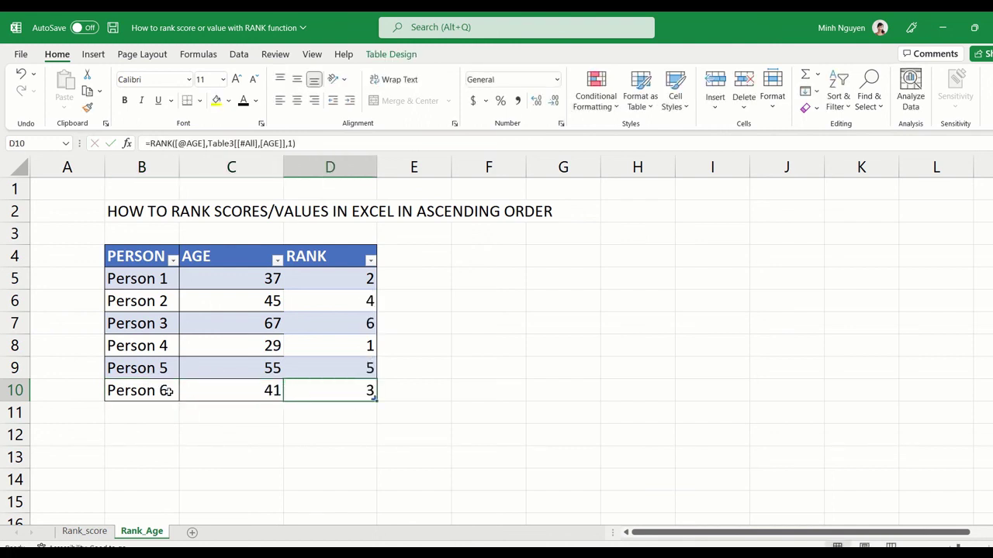